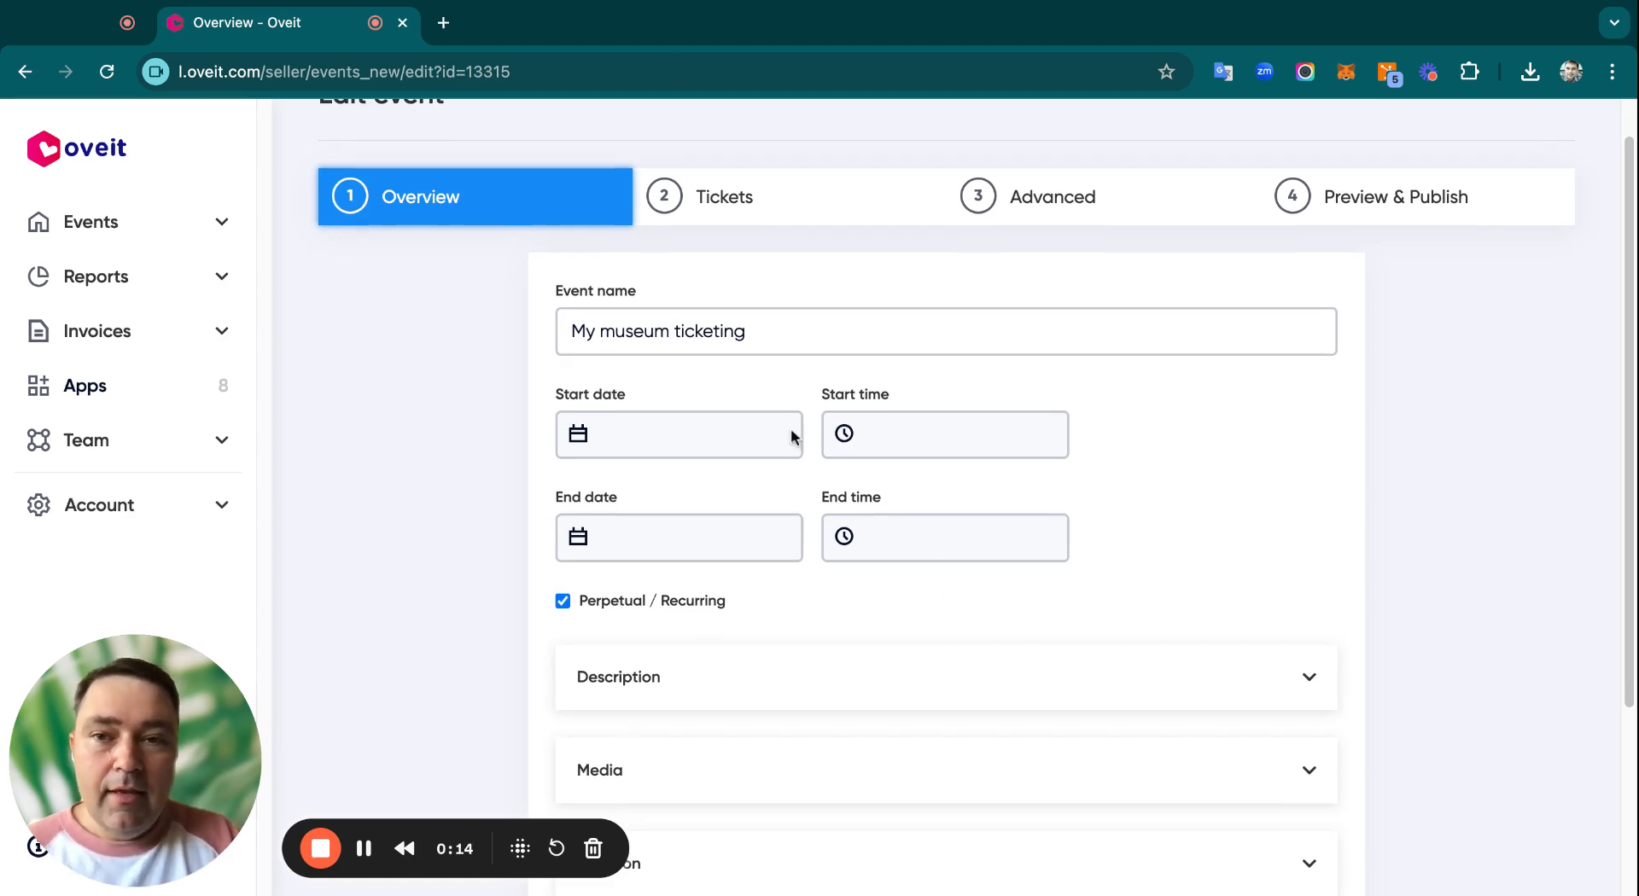
Review the museum event's name, date fields and recurring setting, and examine its description text
scroll(793, 438, up, 1)
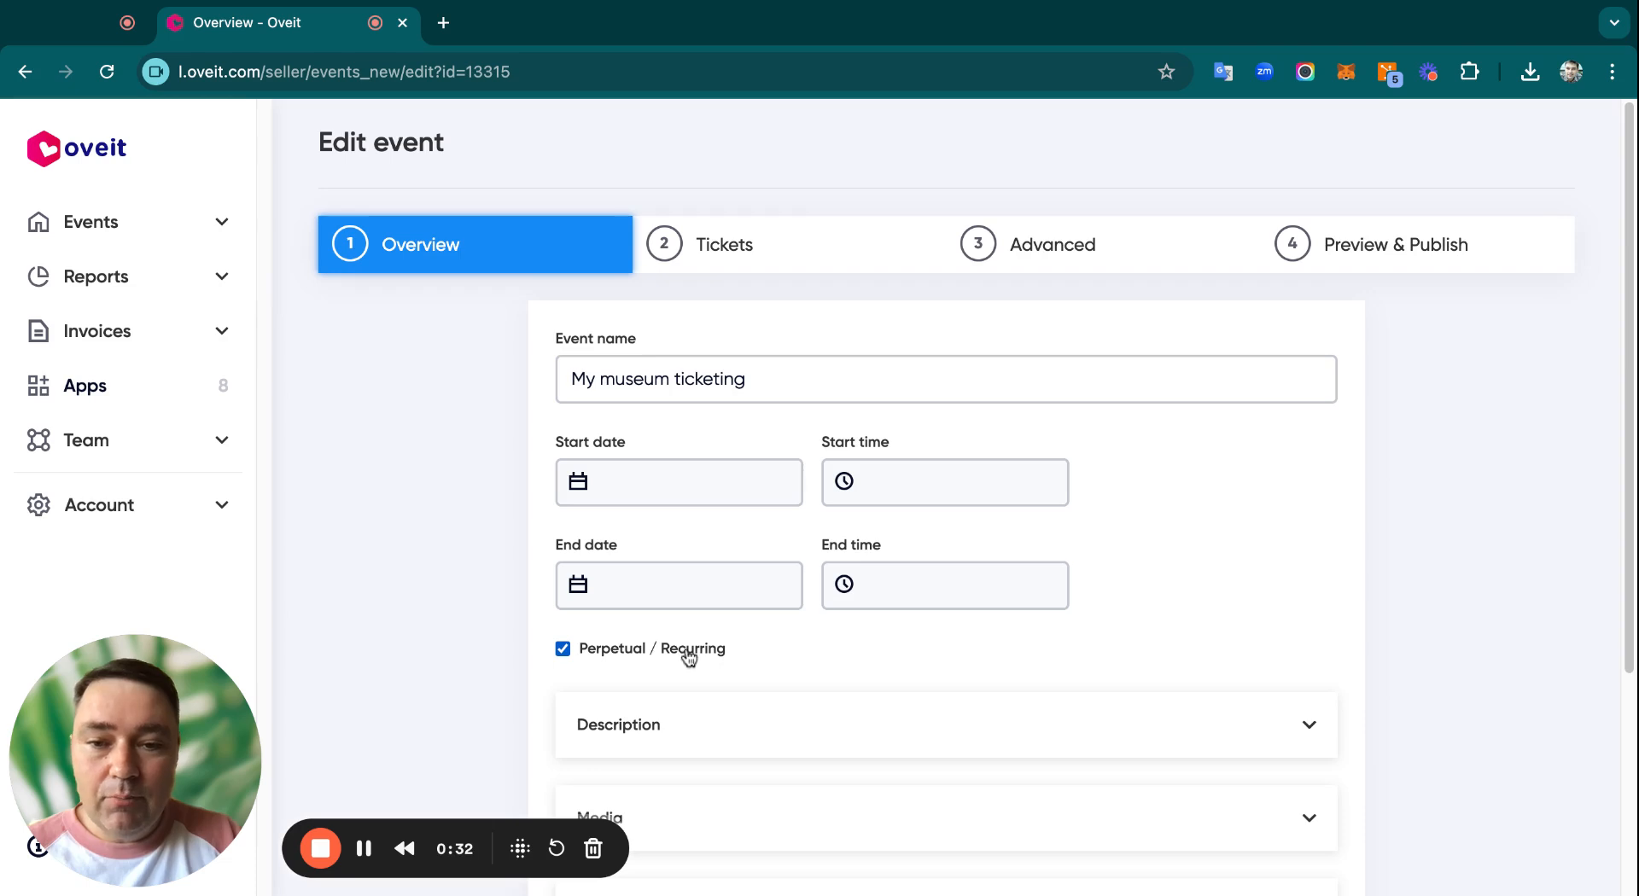
scroll(792, 636, down, 2)
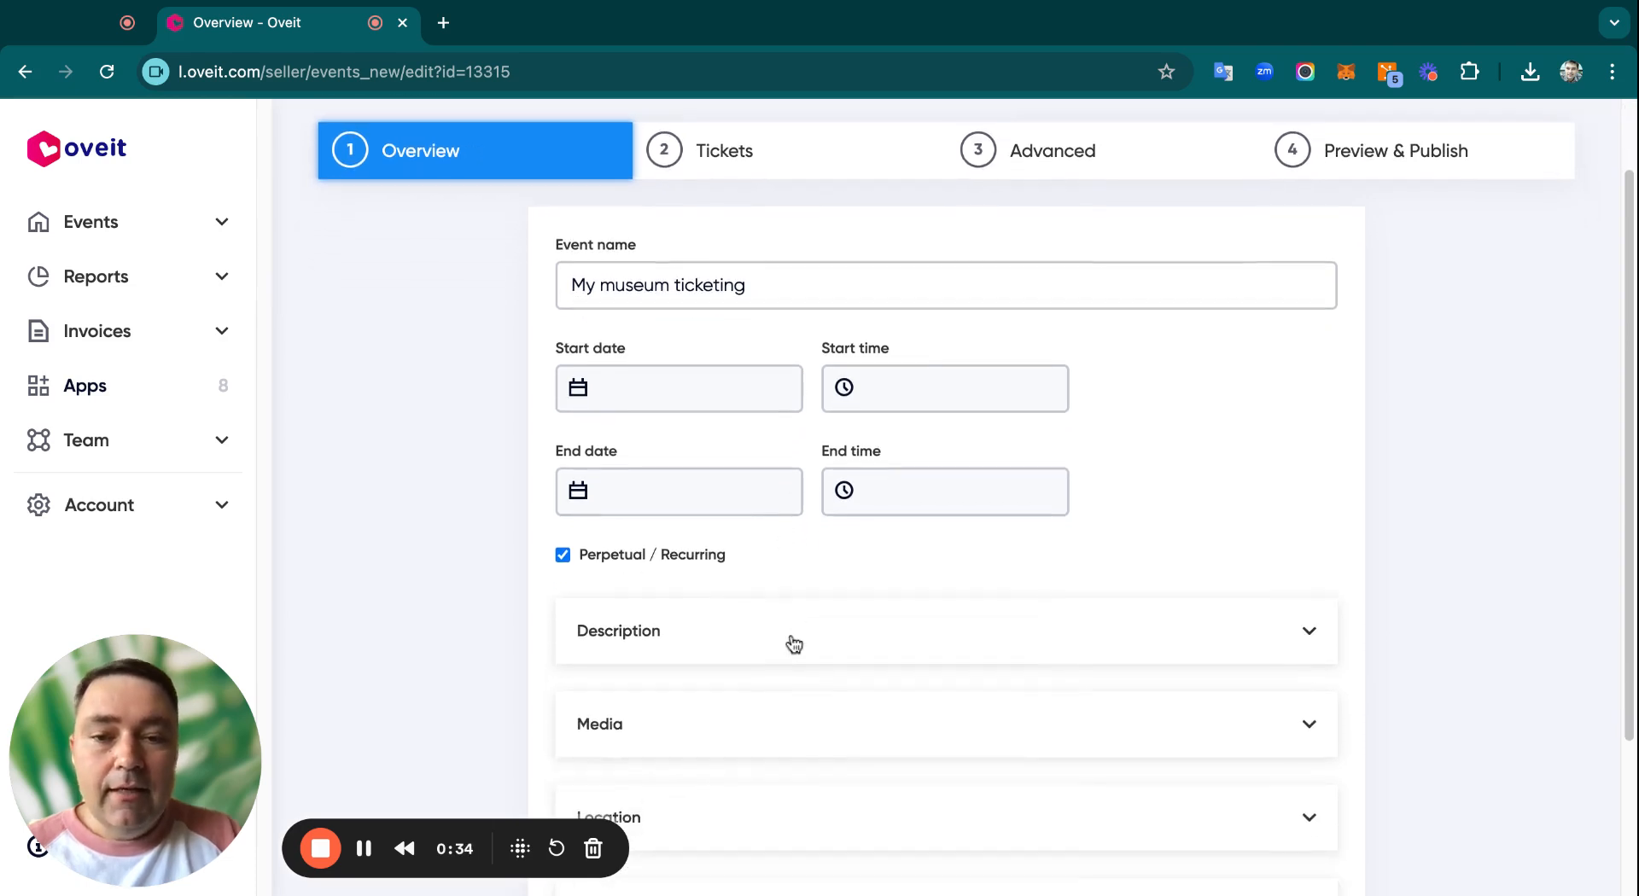
click(788, 633)
scroll(946, 557, down, 2)
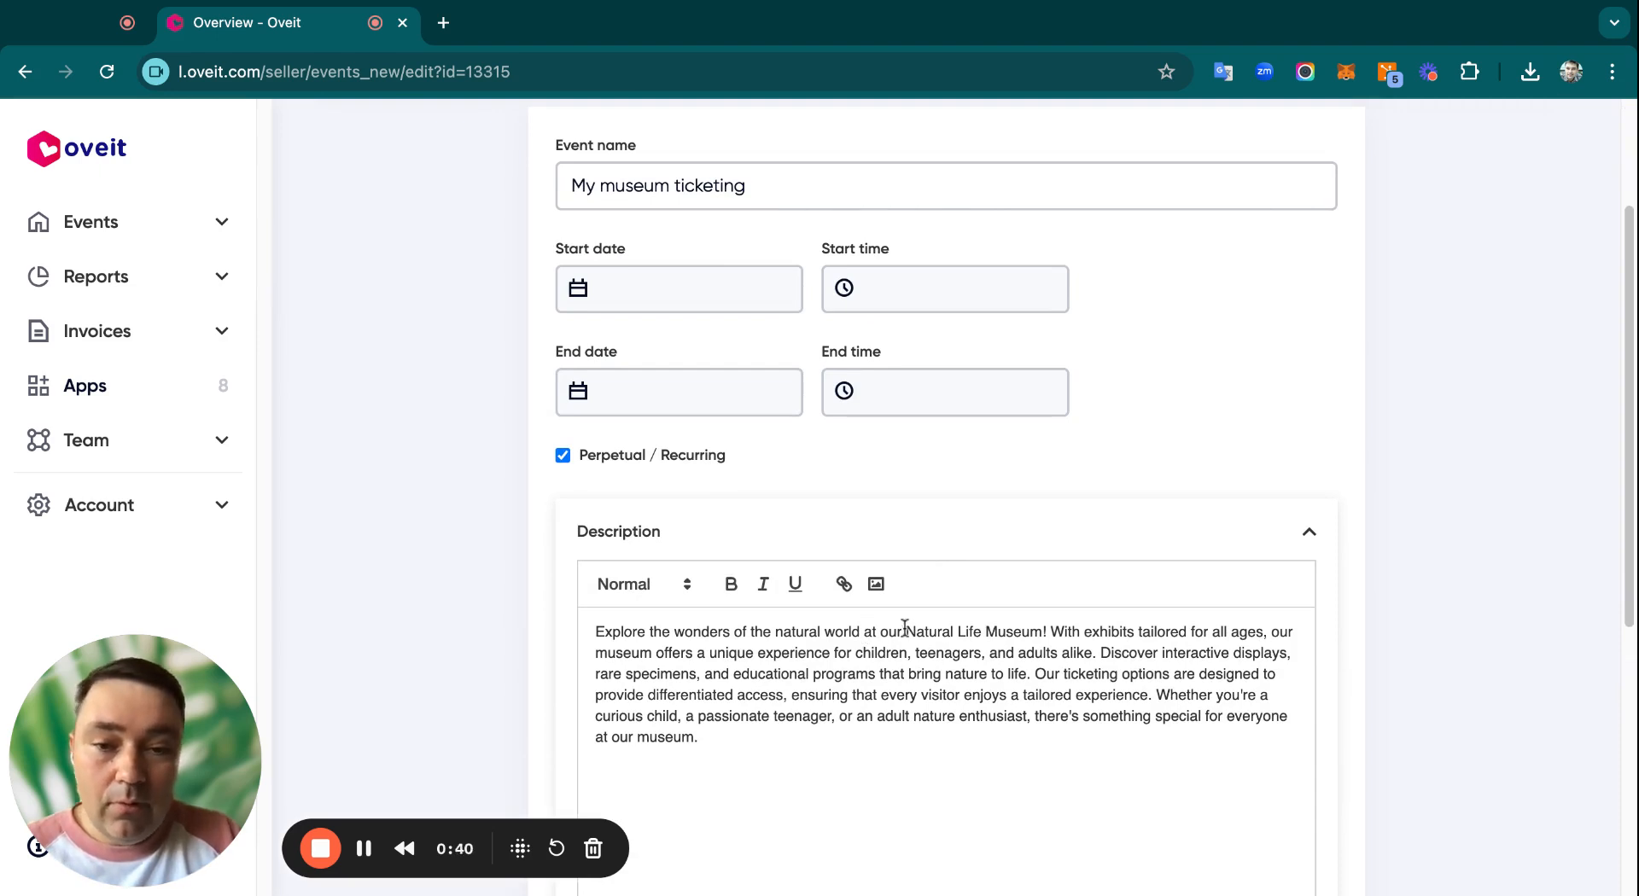
click(1083, 531)
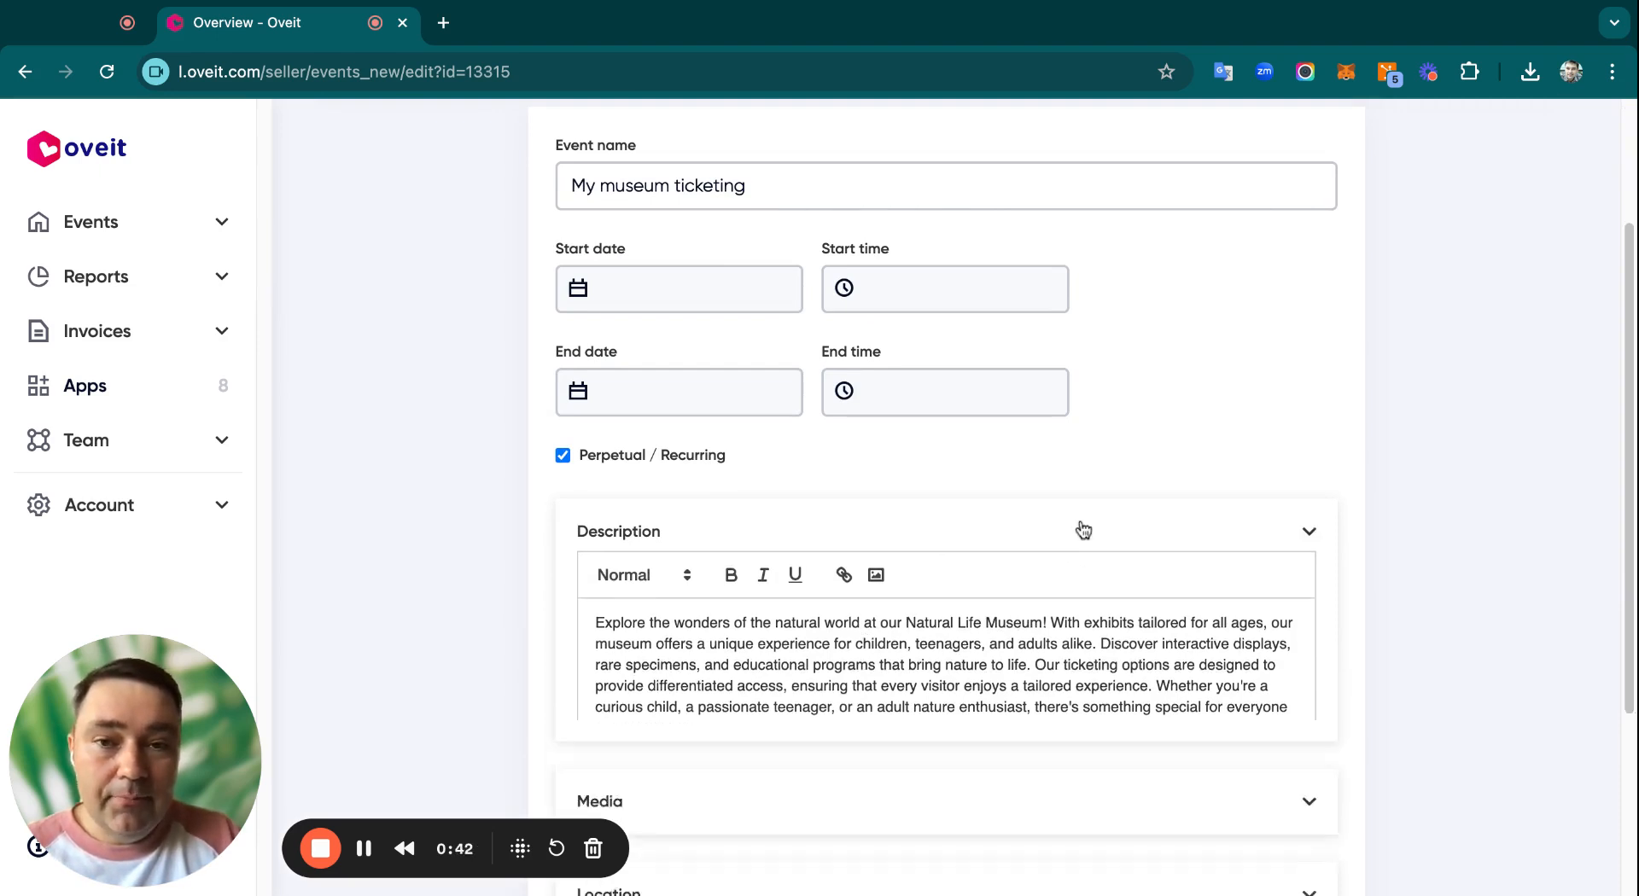
Examine the event's location settings, including the seating choice, address and map placement
scroll(1036, 531, down, 2)
click(736, 613)
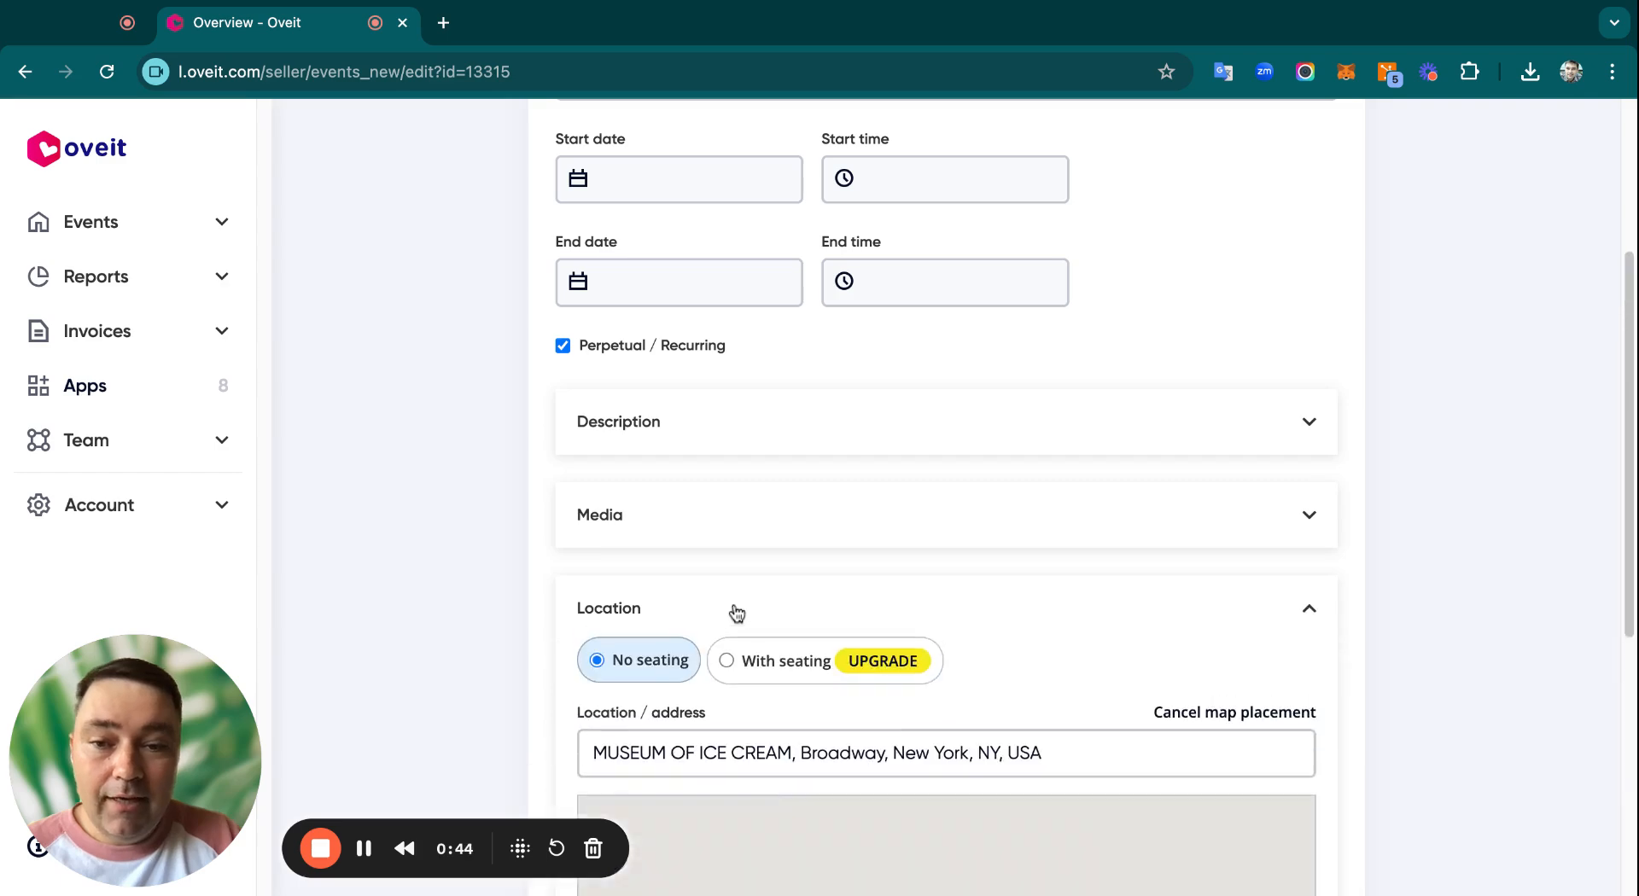
scroll(529, 598, down, 5)
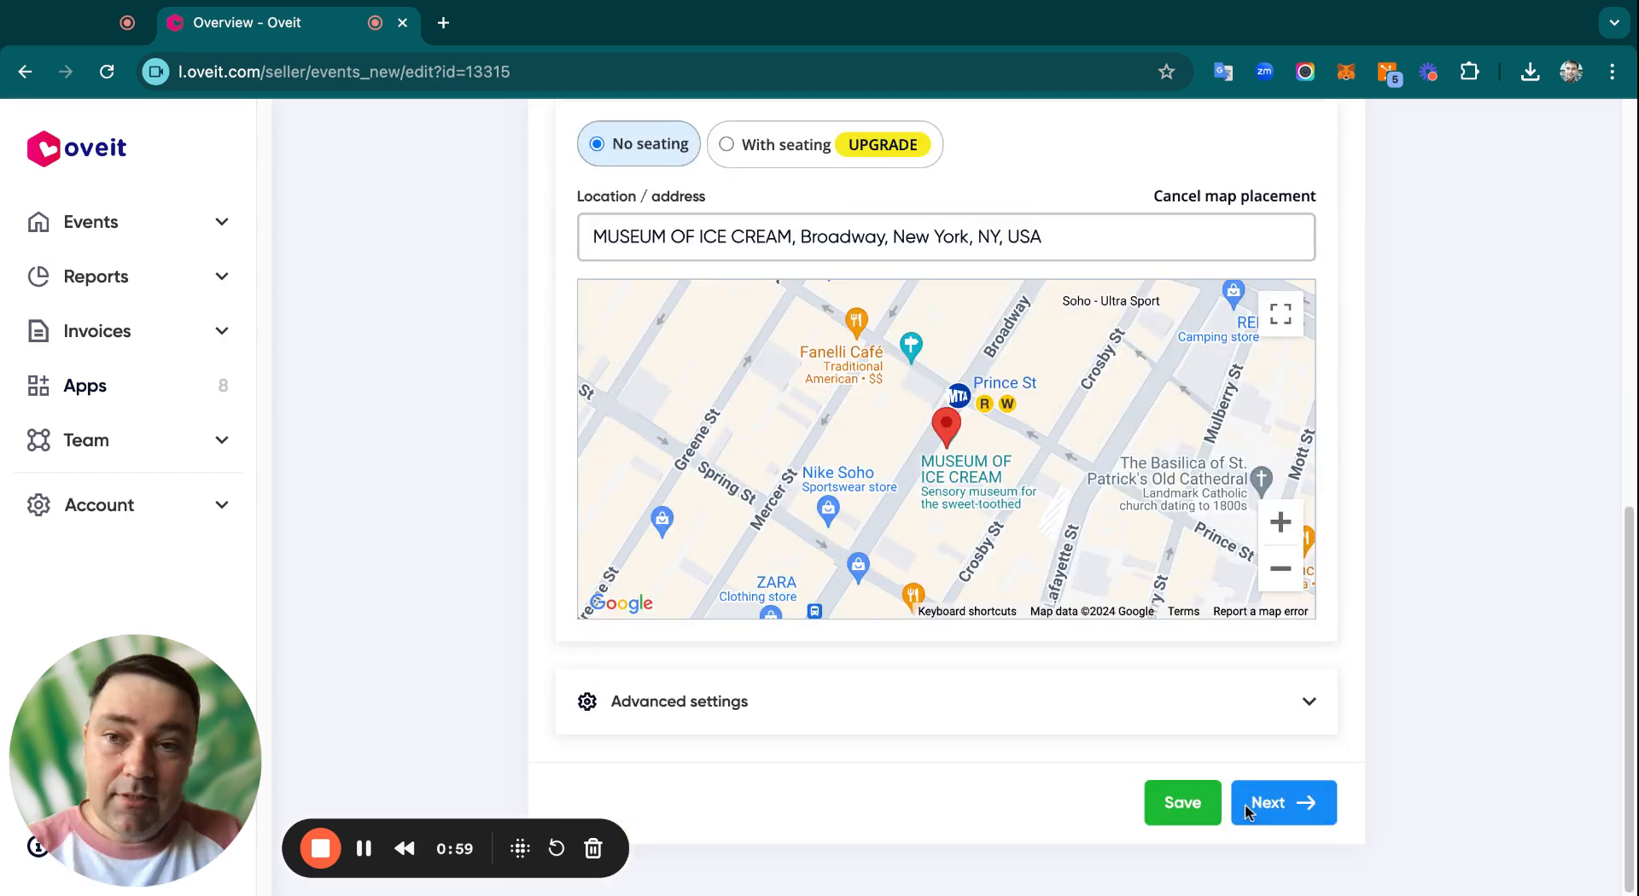
Continue to the event's tickets and inspect the pricing options of the Weekday - adult ticket
click(1248, 810)
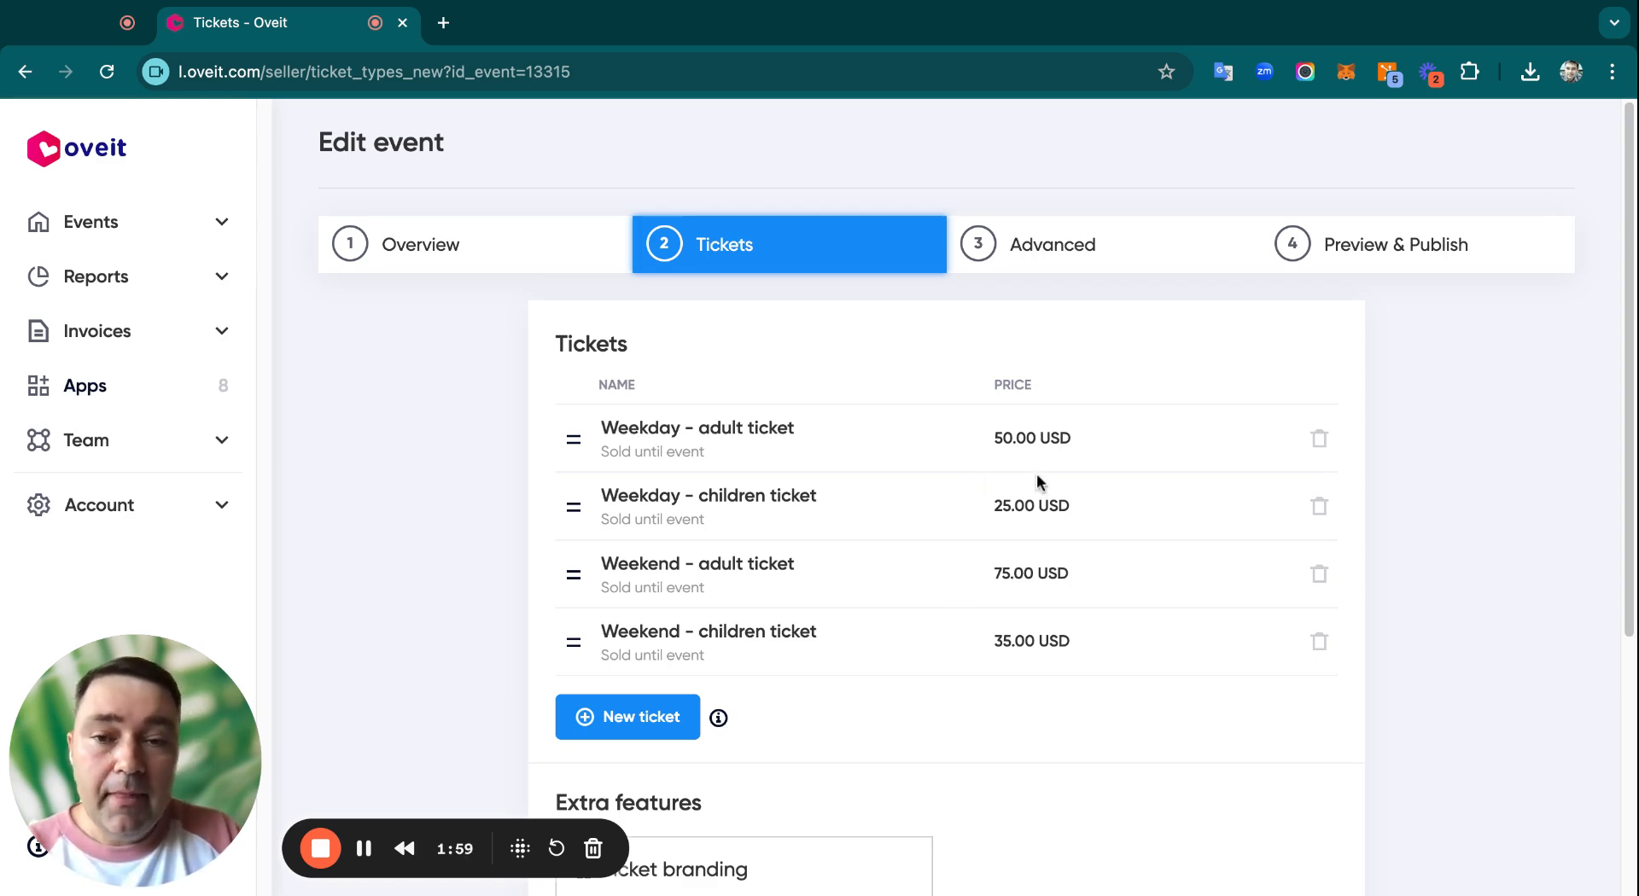
click(691, 434)
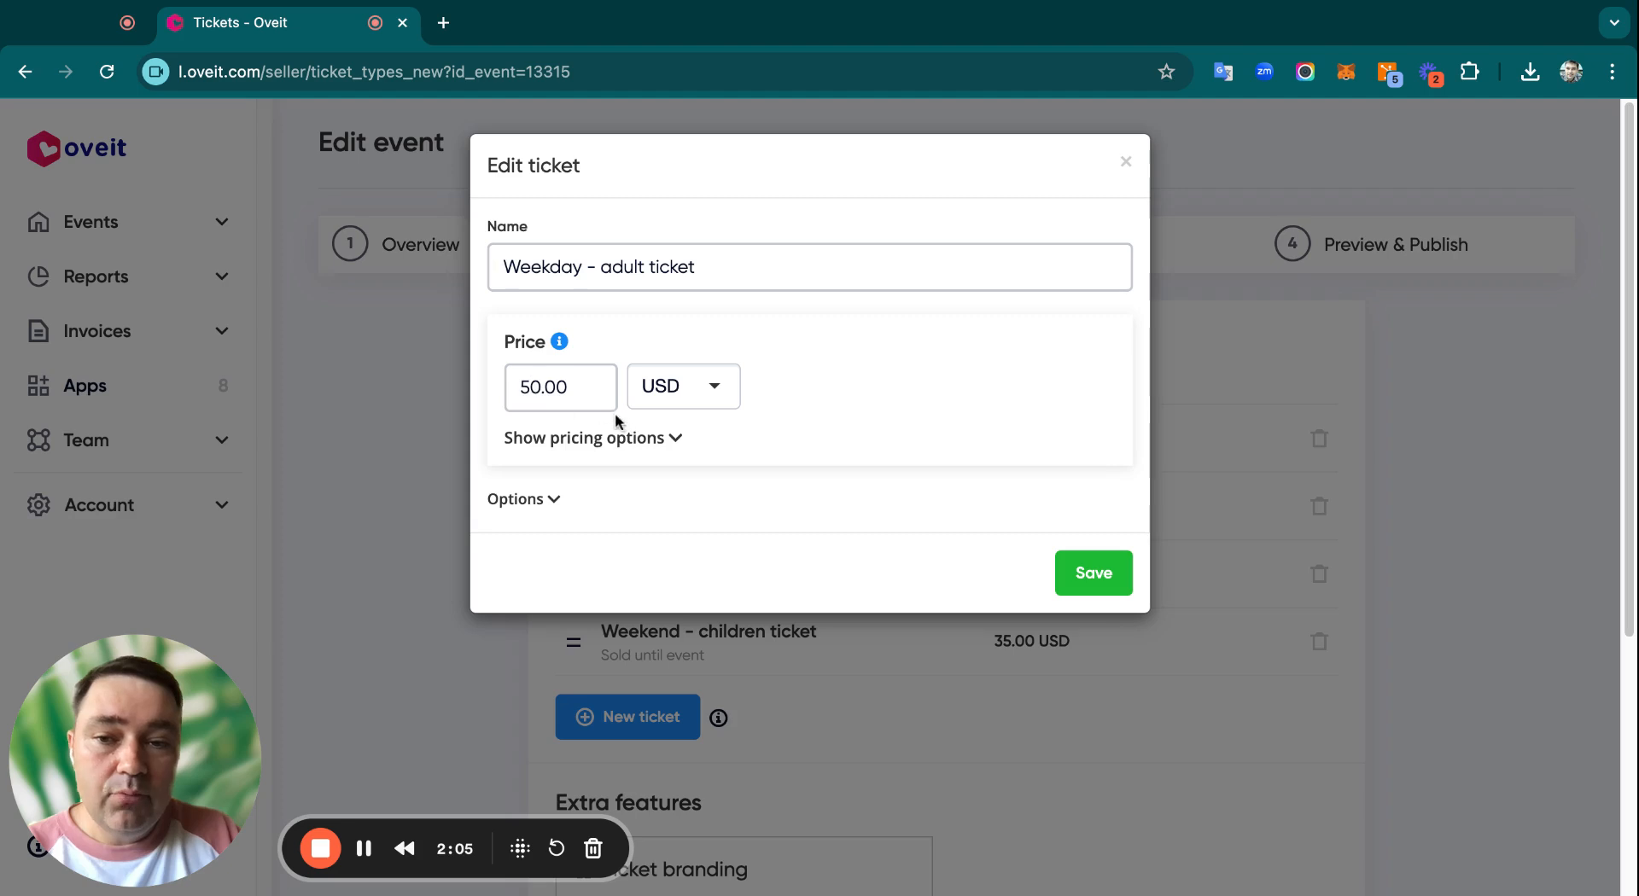
click(590, 440)
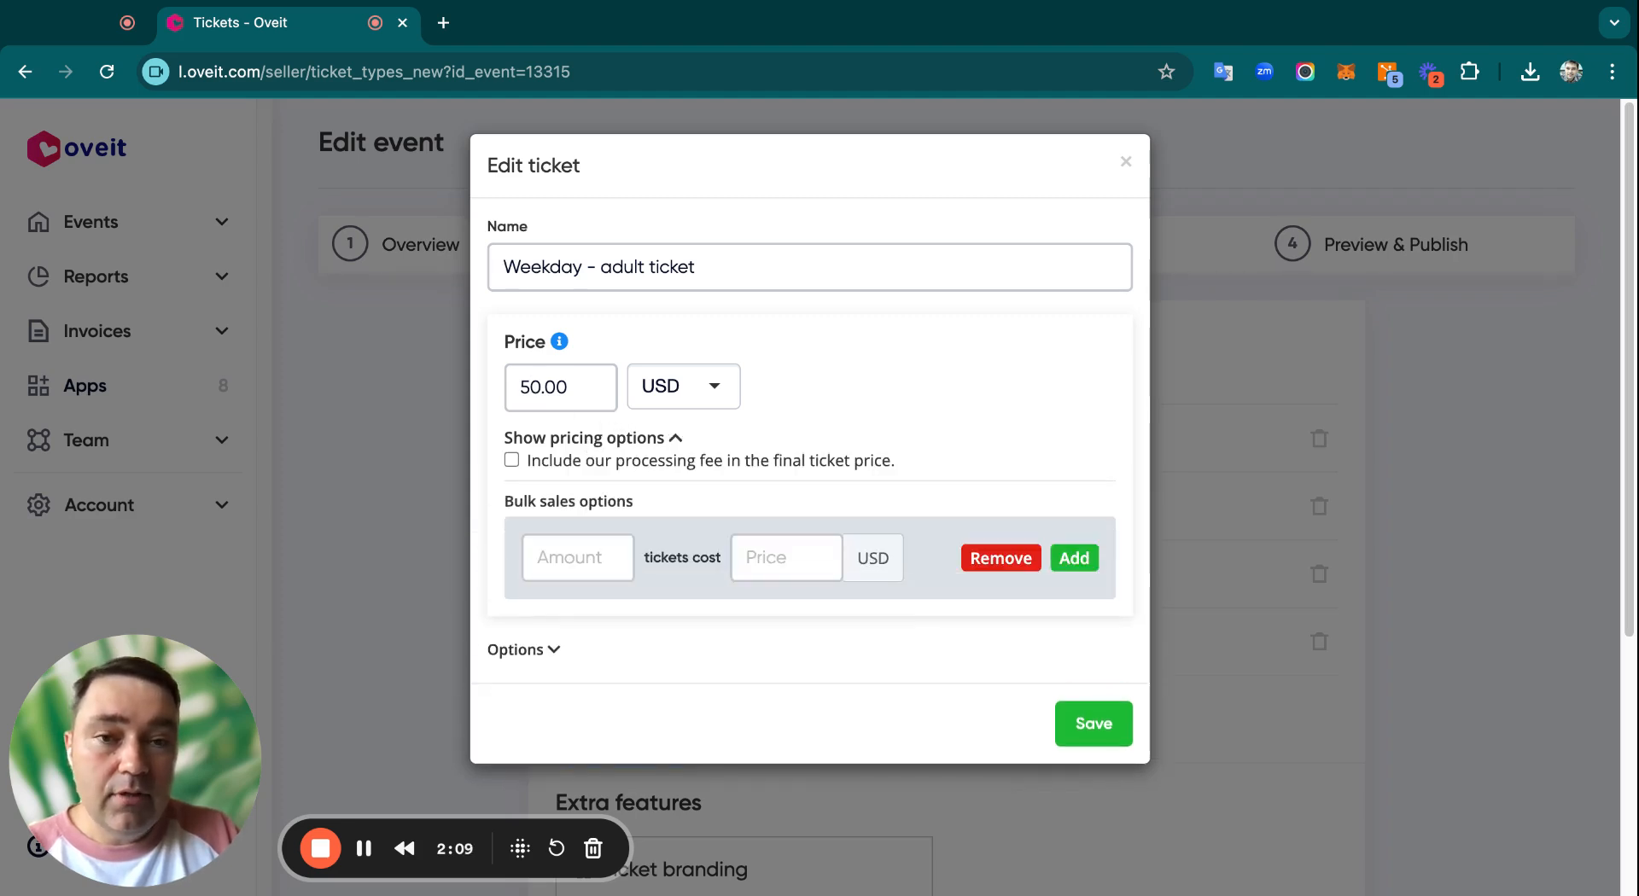
click(589, 438)
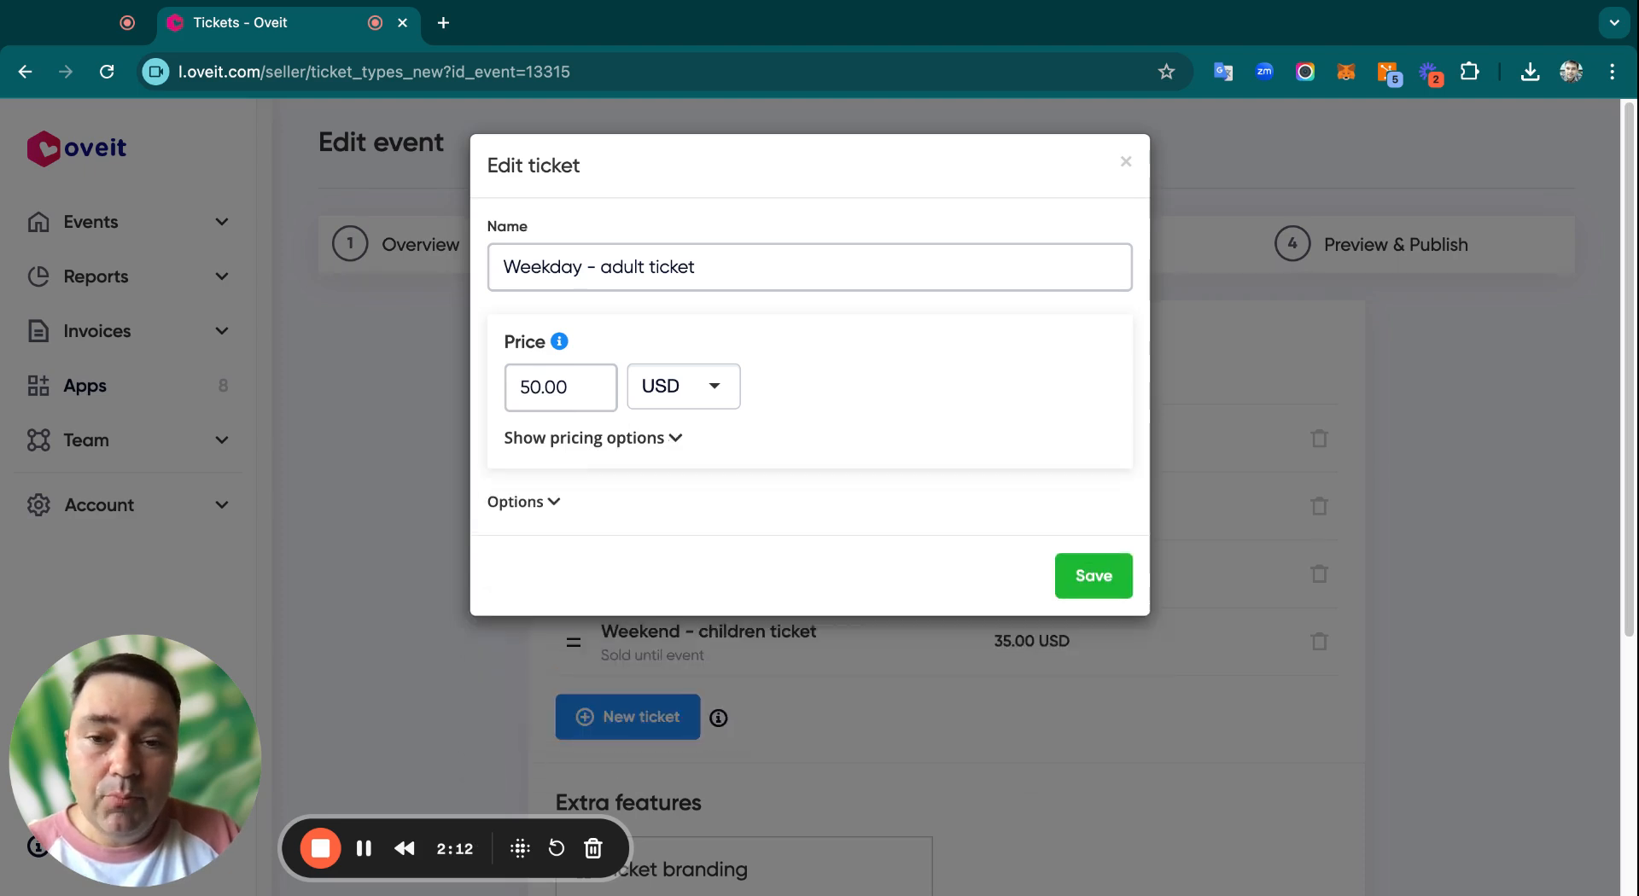
Examine the Weekday - adult ticket's calendar options for its enabled days and daily ticket quantities, and leave the ticket without saving
click(538, 501)
scroll(668, 466, down, 5)
scroll(666, 478, down, 3)
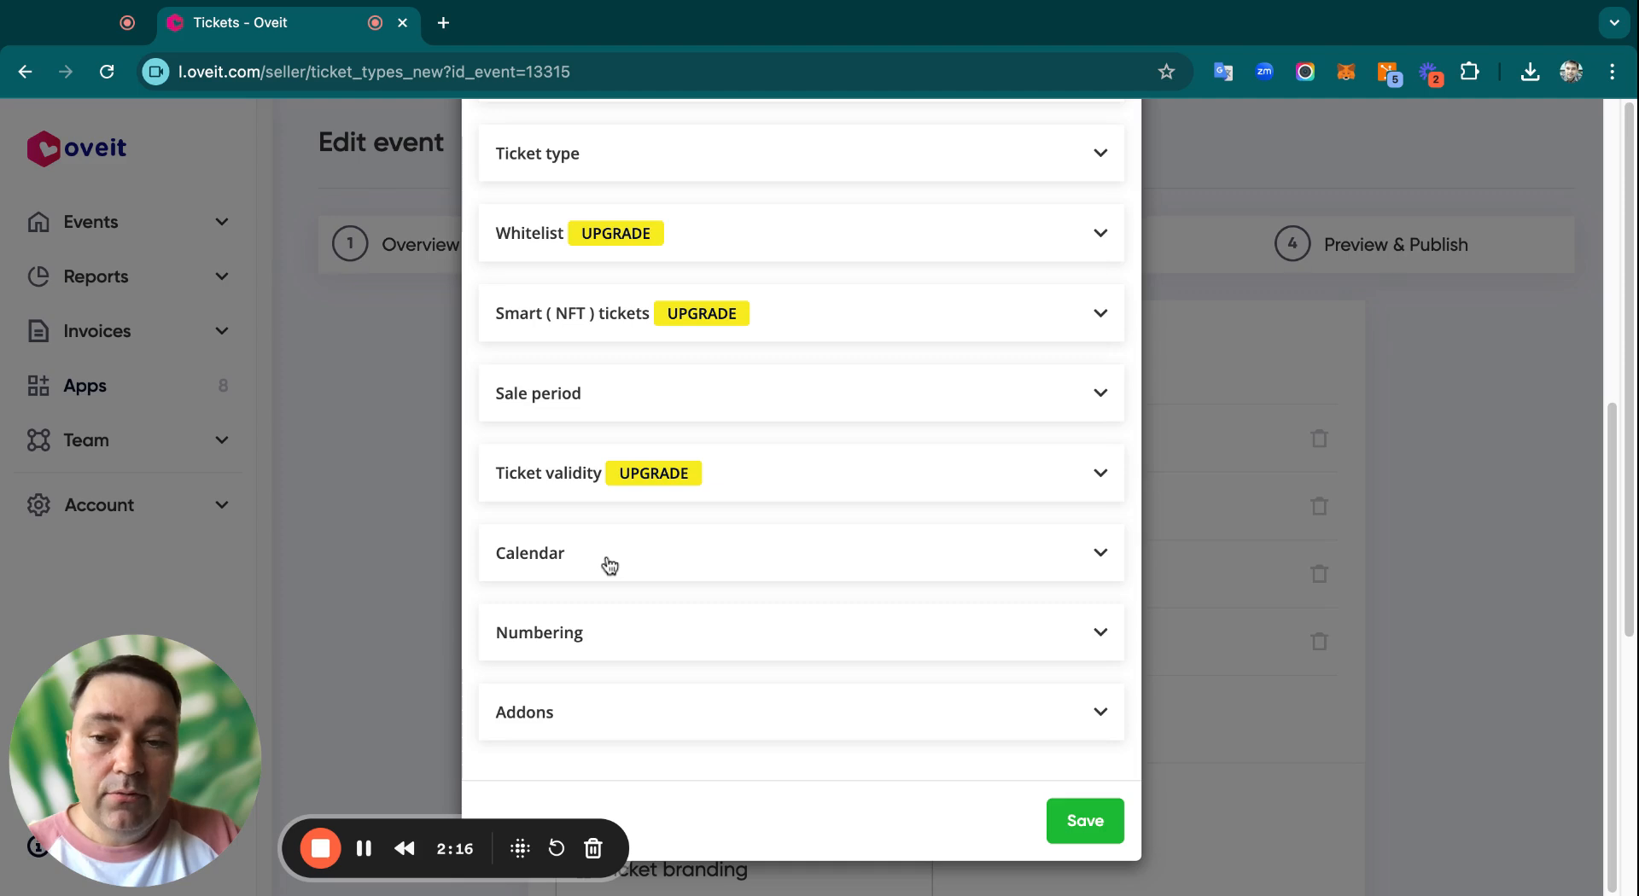
click(609, 565)
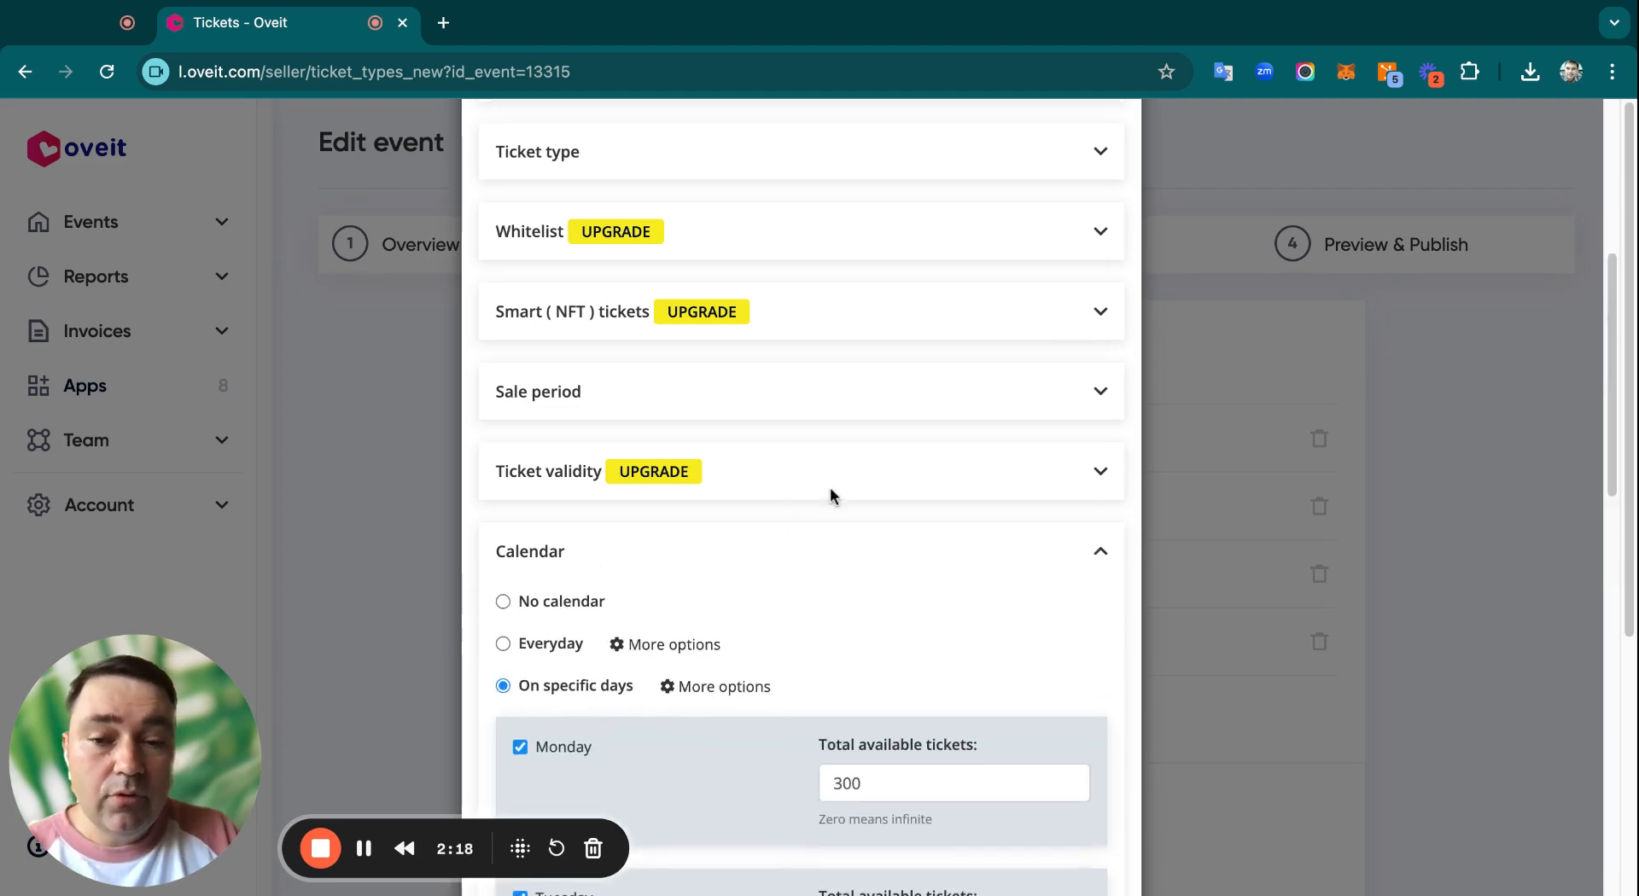
scroll(830, 487, down, 3)
scroll(721, 506, down, 3)
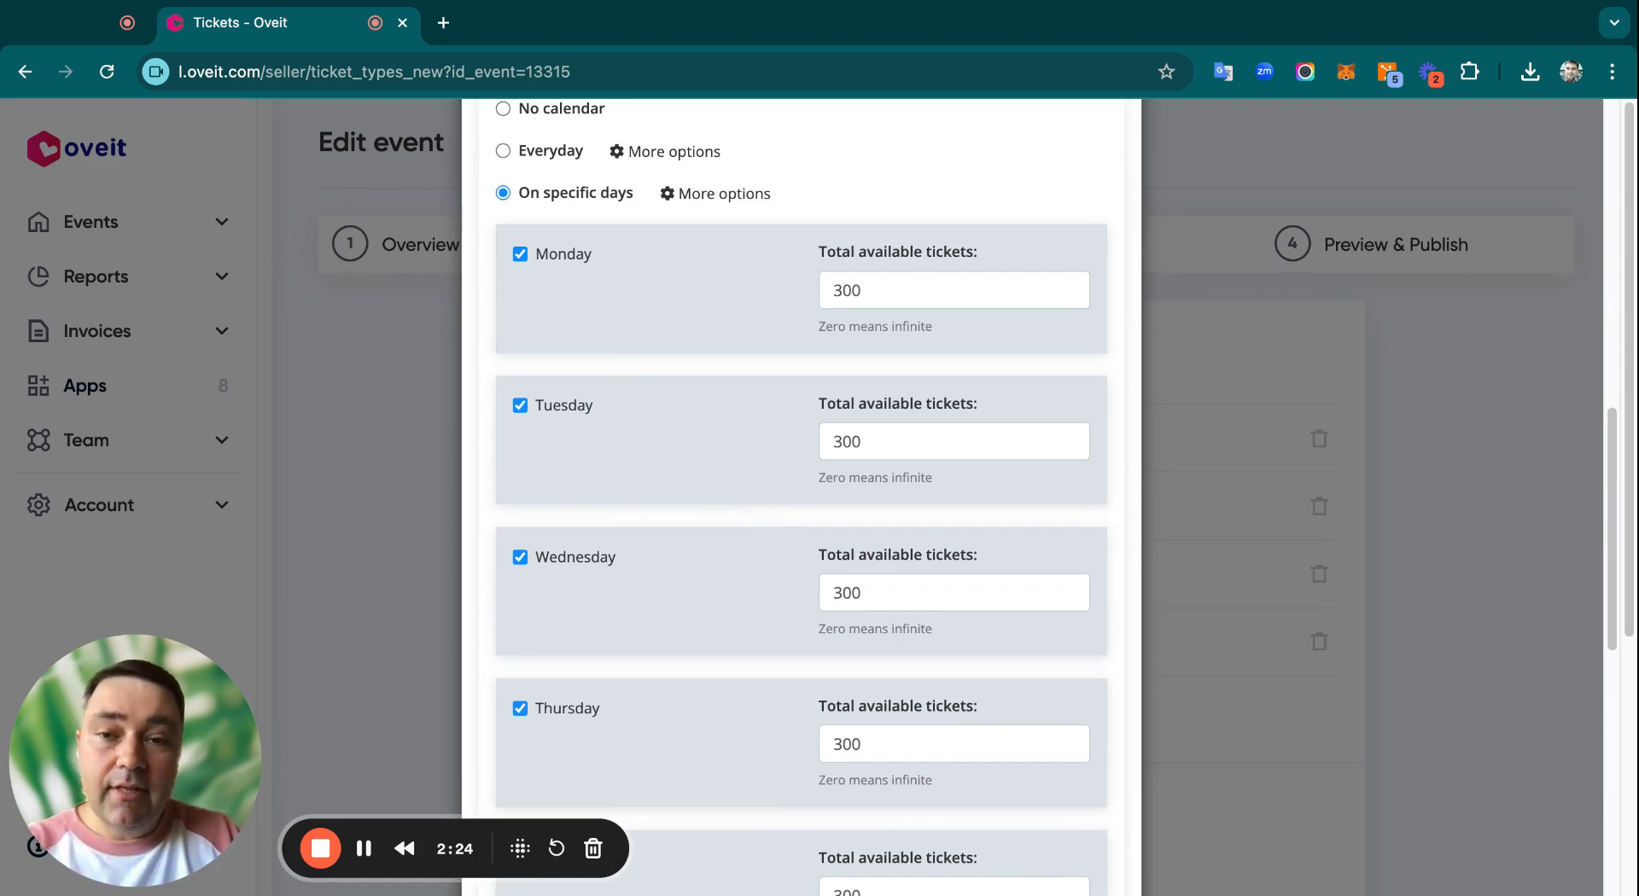
scroll(641, 416, down, 1)
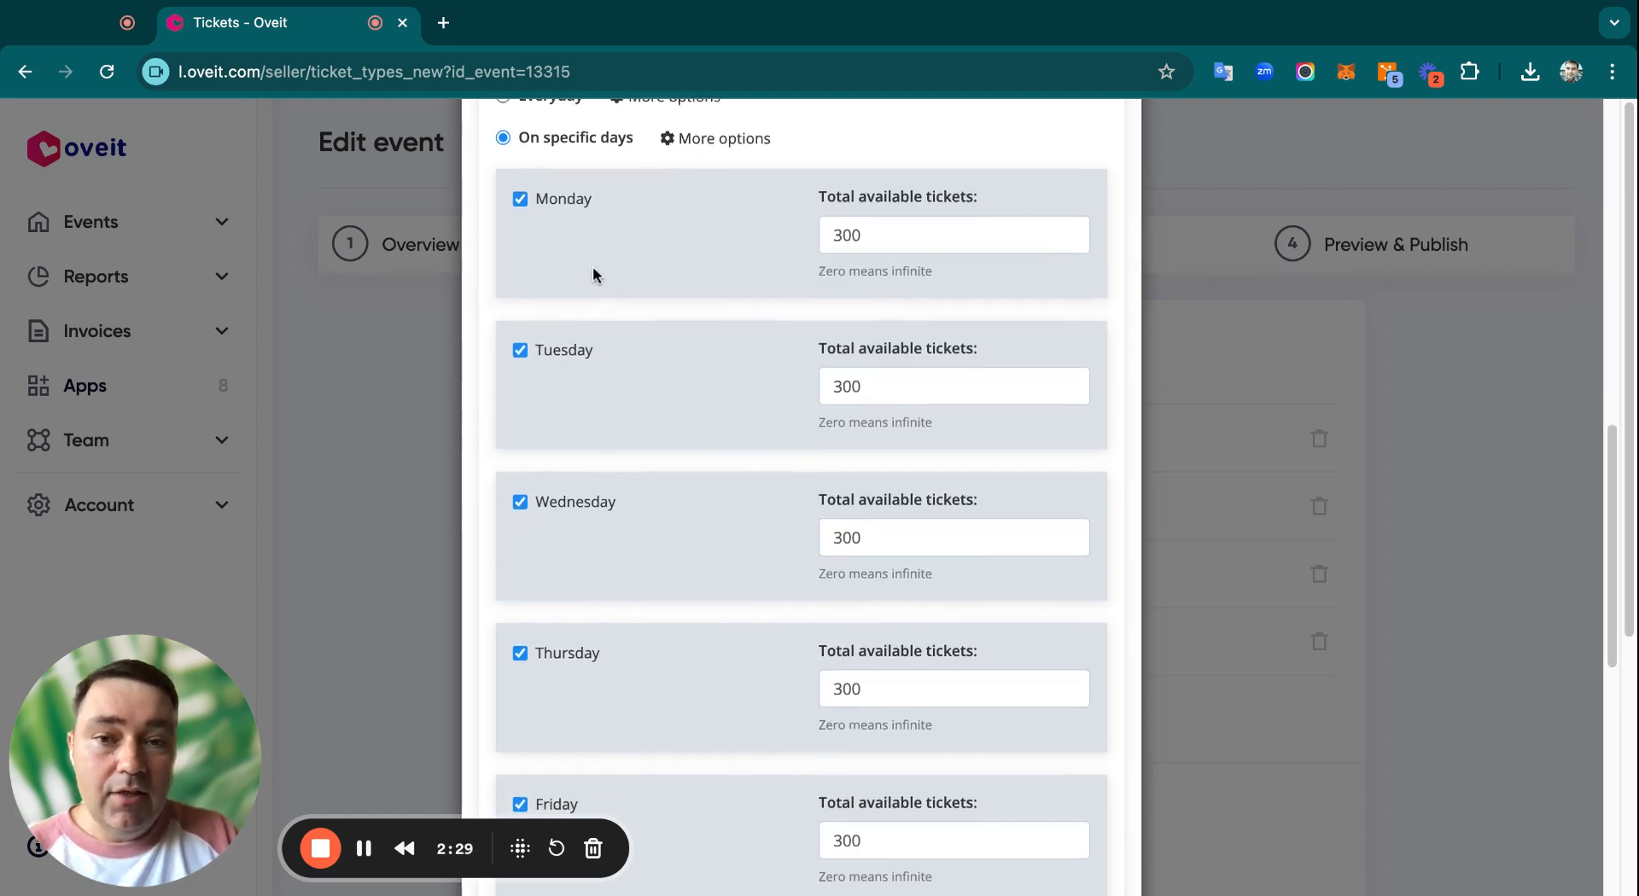
scroll(592, 271, down, 1)
click(858, 192)
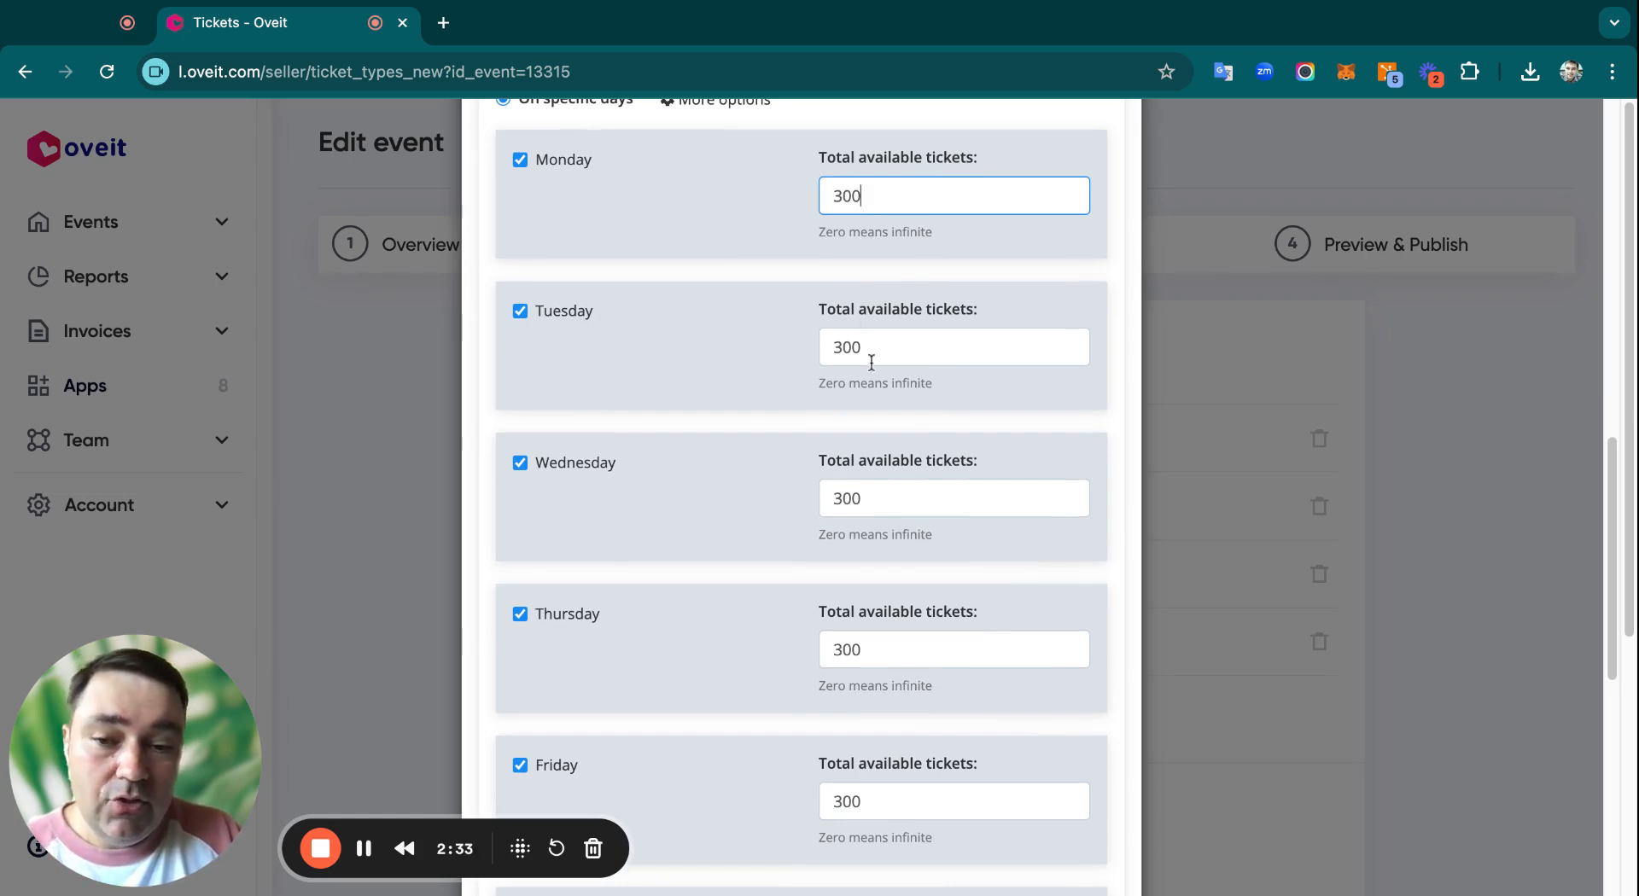
scroll(869, 357, down, 9)
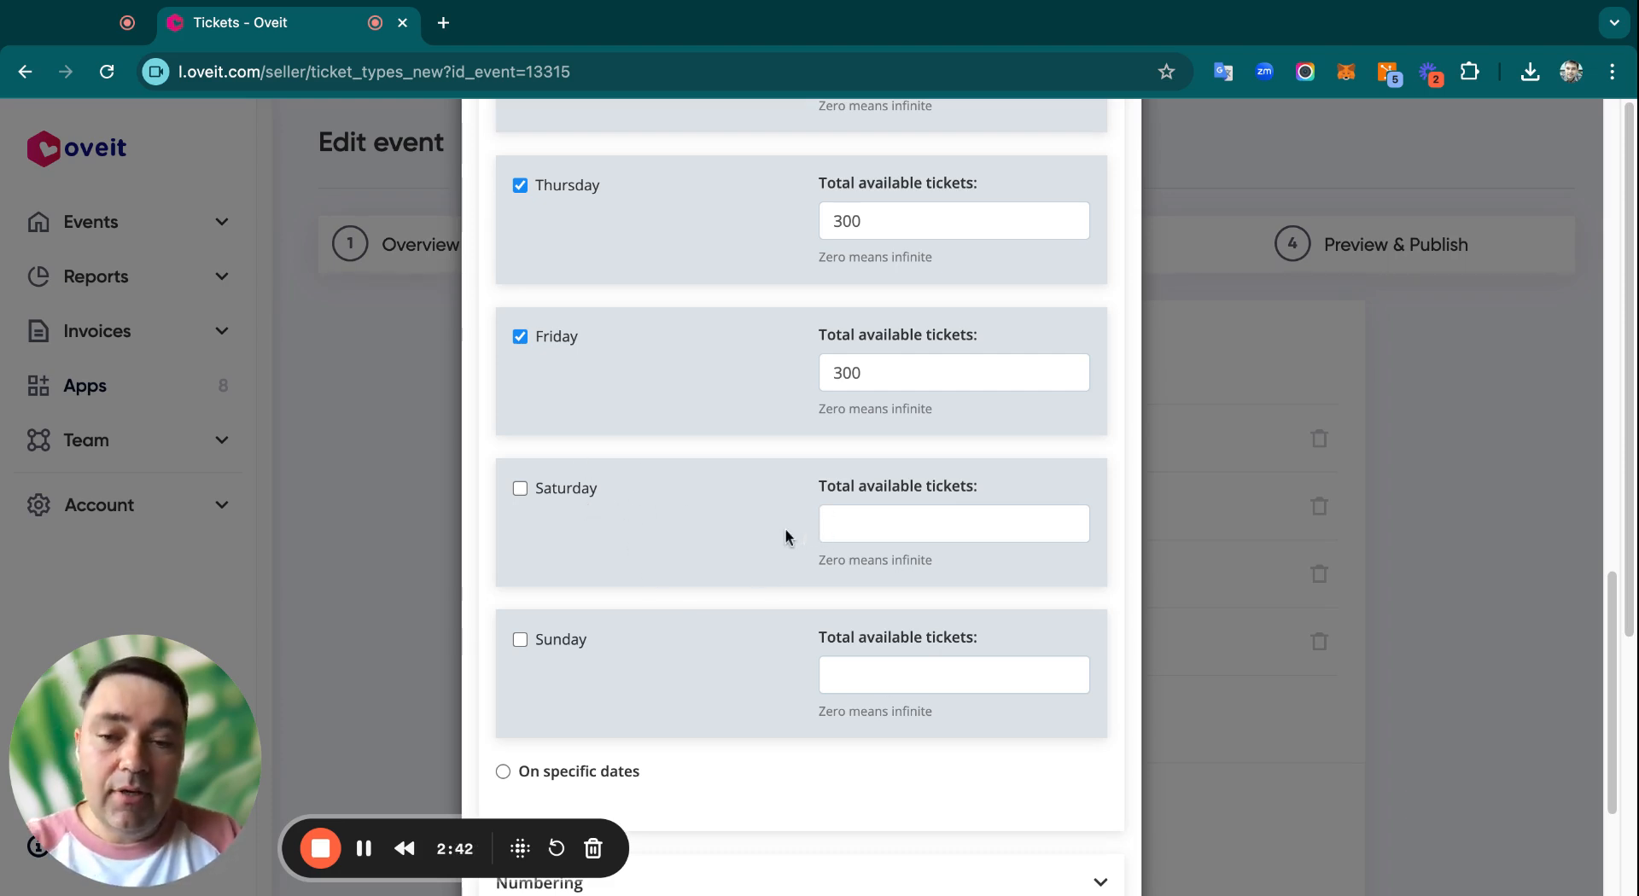
scroll(595, 487, up, 10)
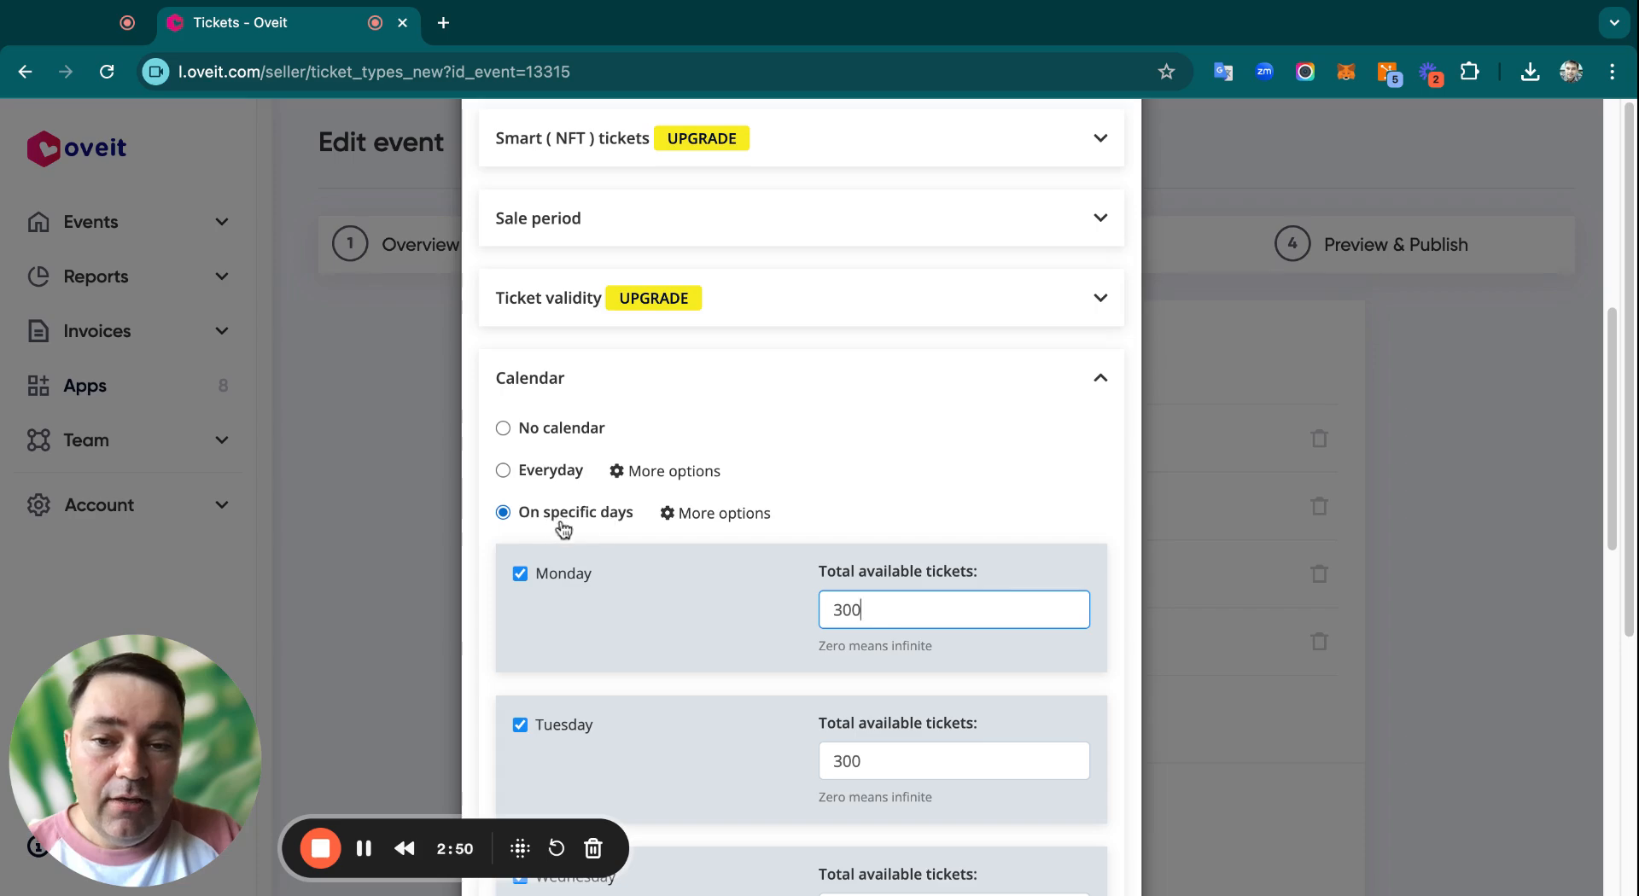
scroll(658, 539, down, 13)
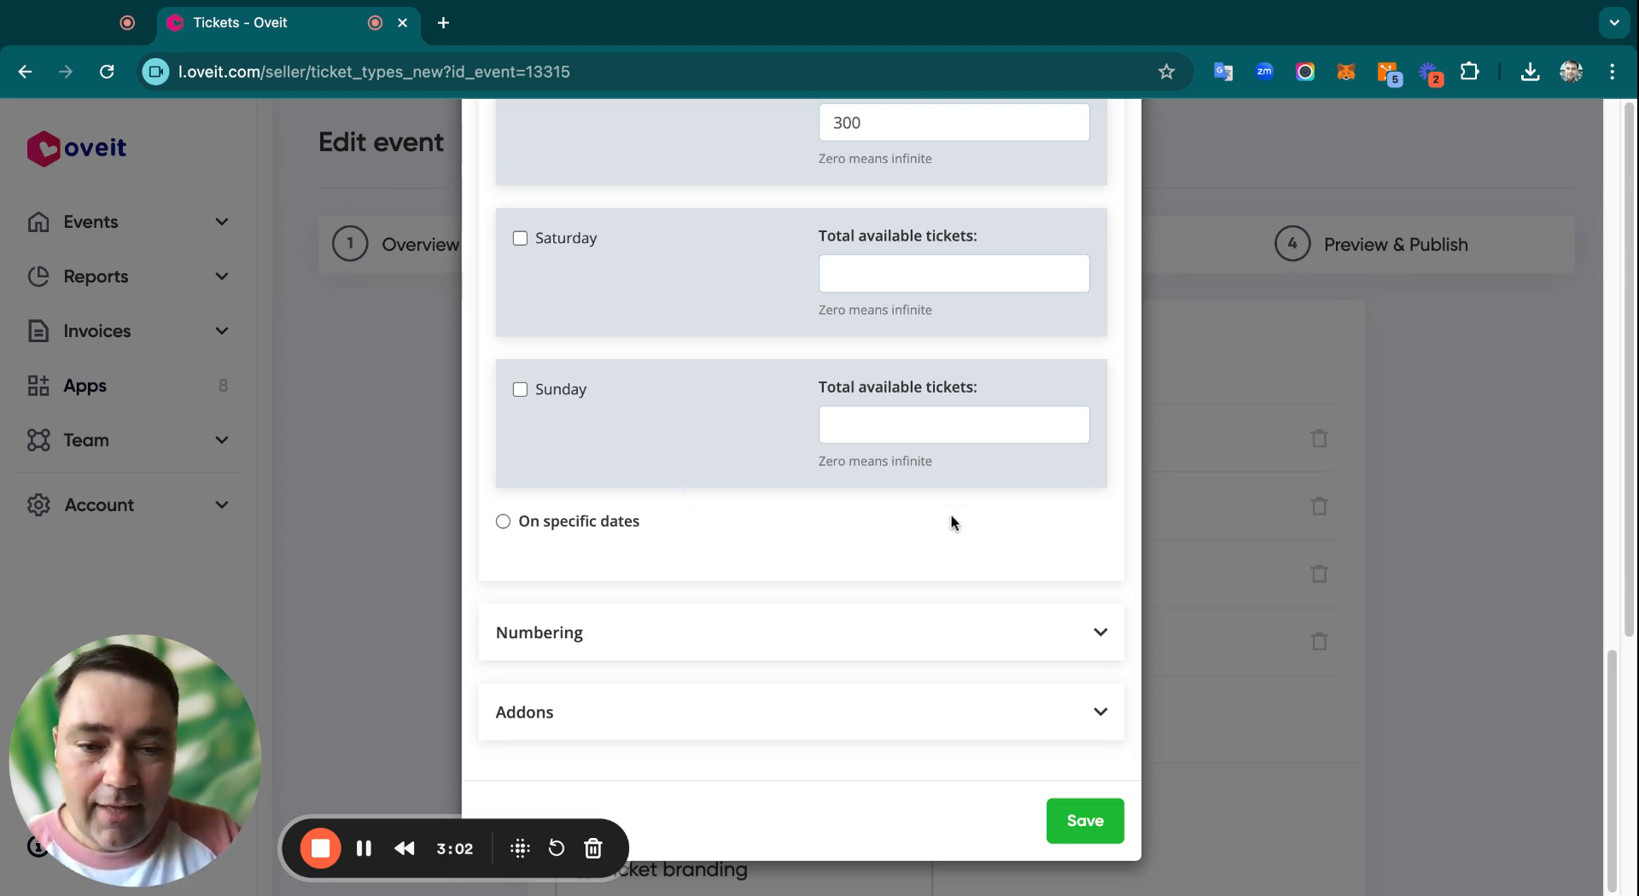
click(1233, 490)
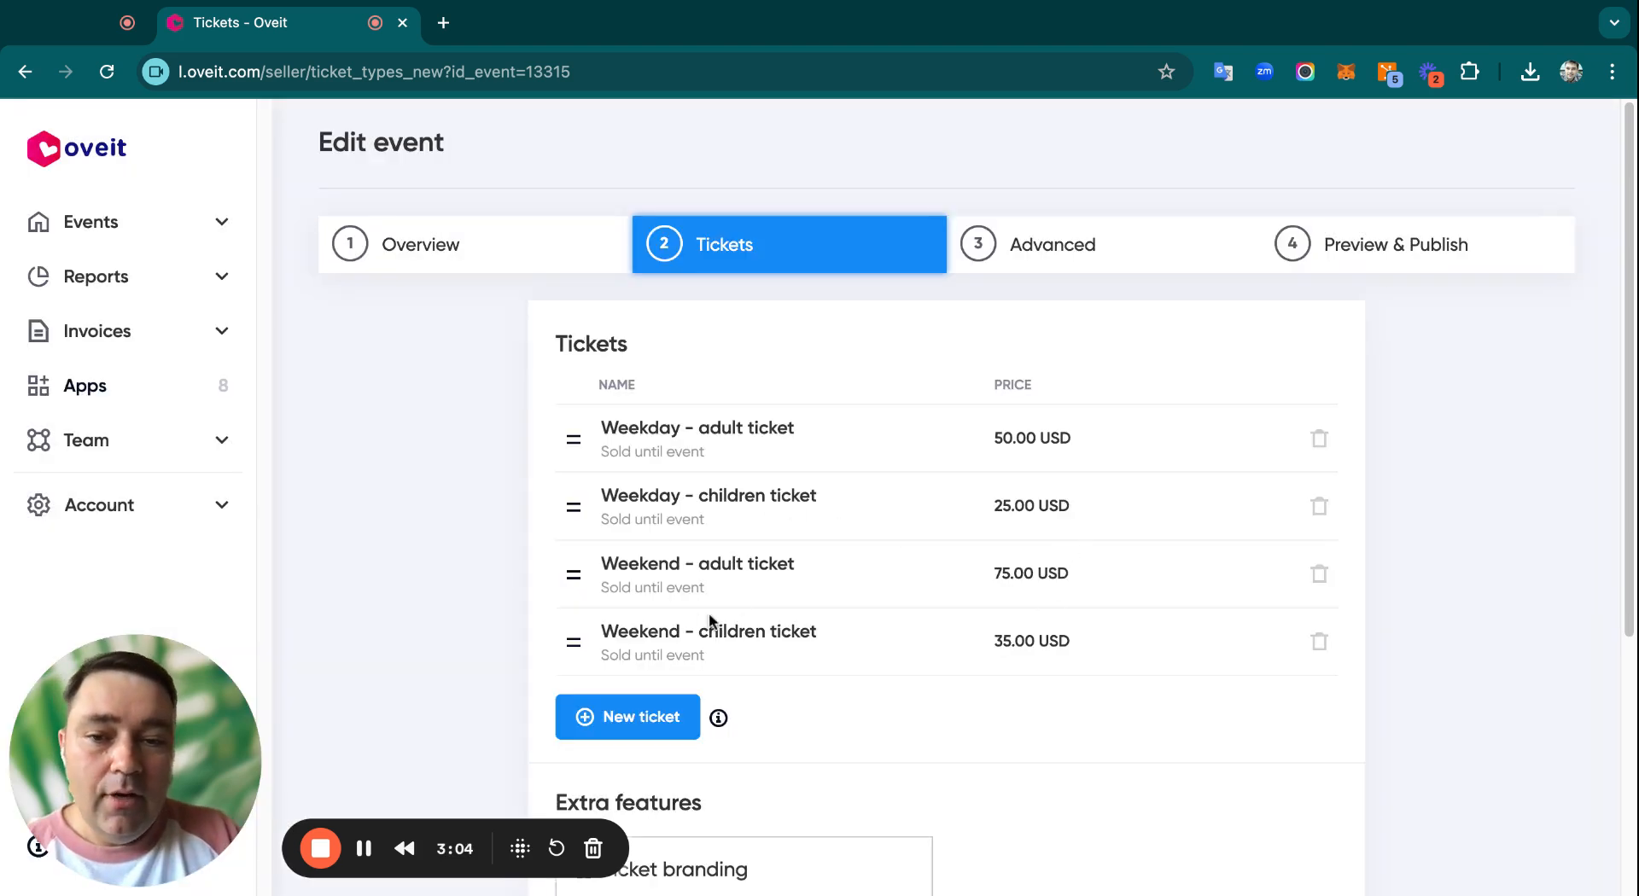
Inspect the Weekend - adult ticket's calendar for its enabled days and ticket quantities, and return to the ticket list without saving
click(696, 571)
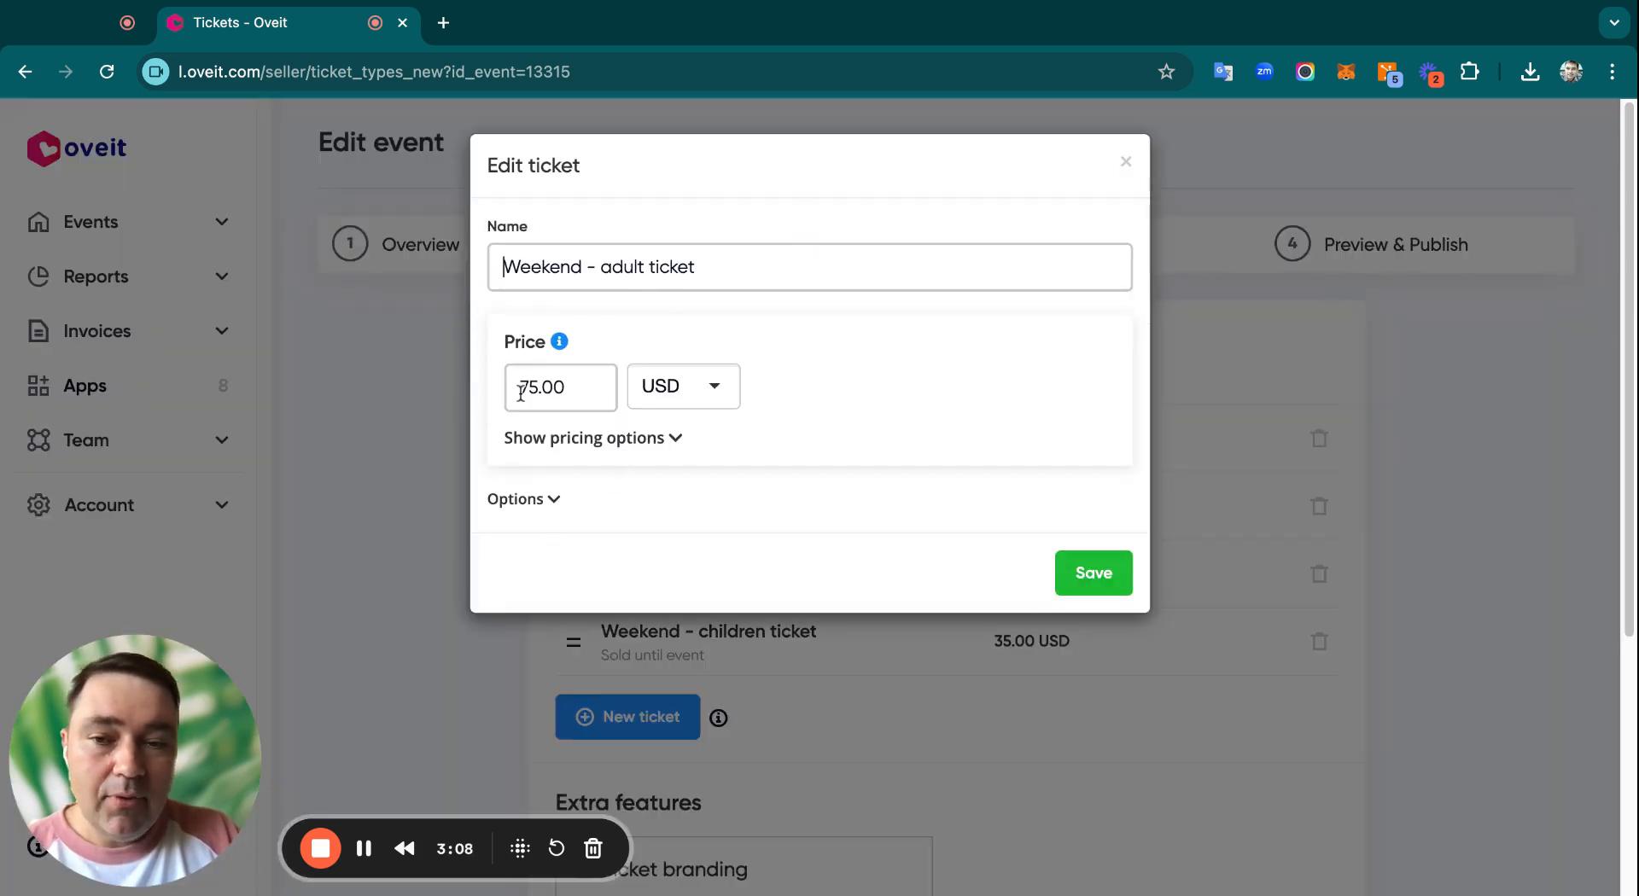
click(516, 497)
scroll(746, 483, down, 5)
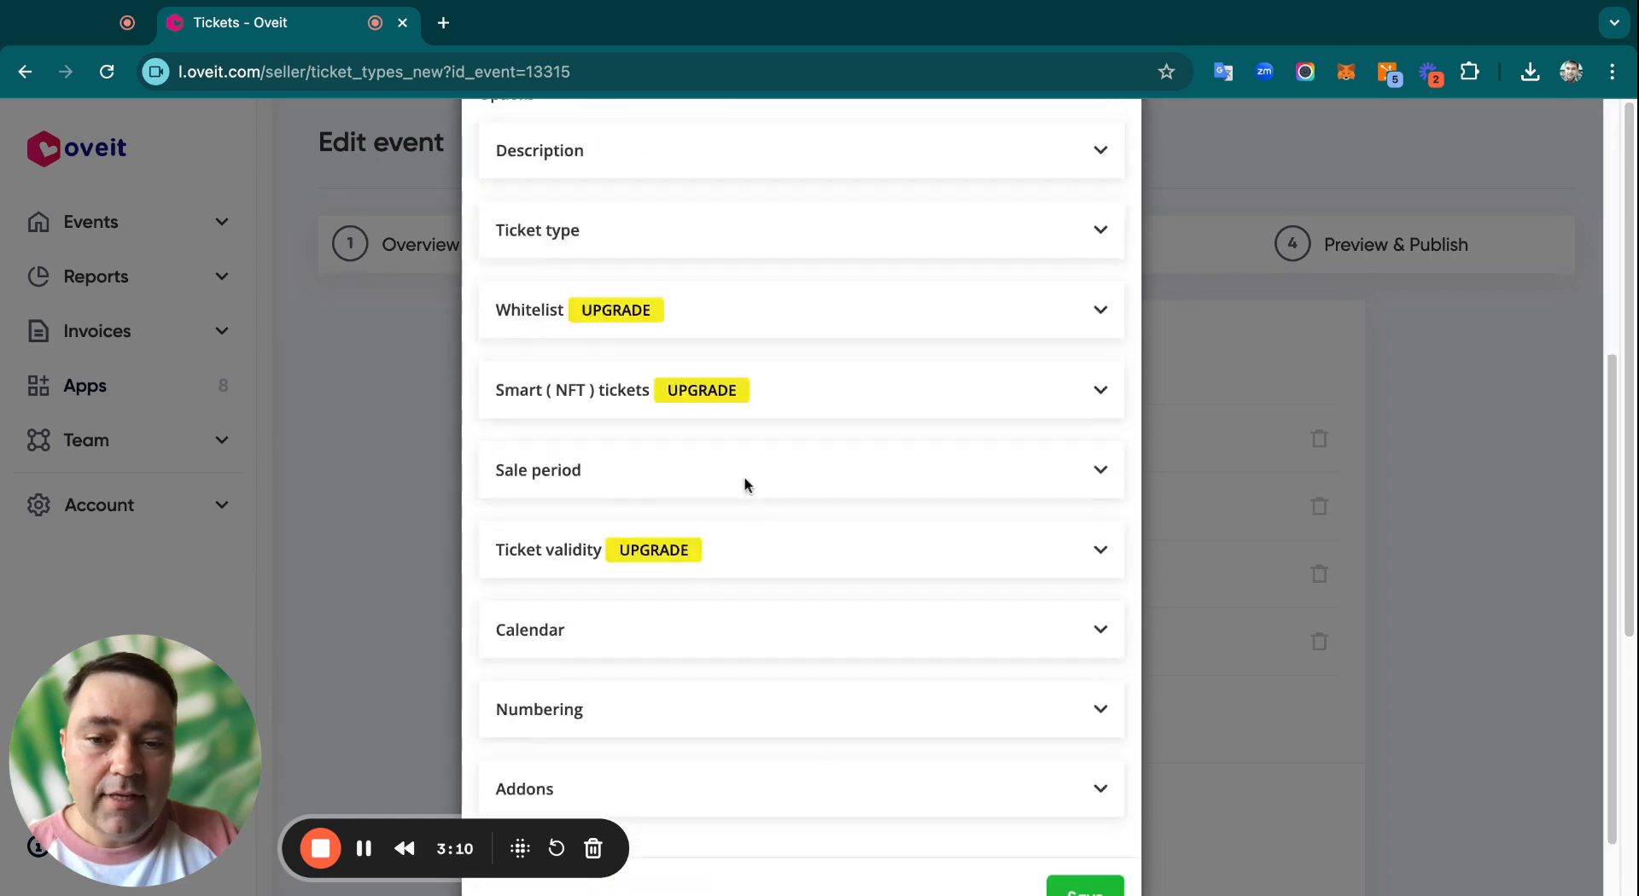
click(644, 566)
scroll(776, 508, down, 10)
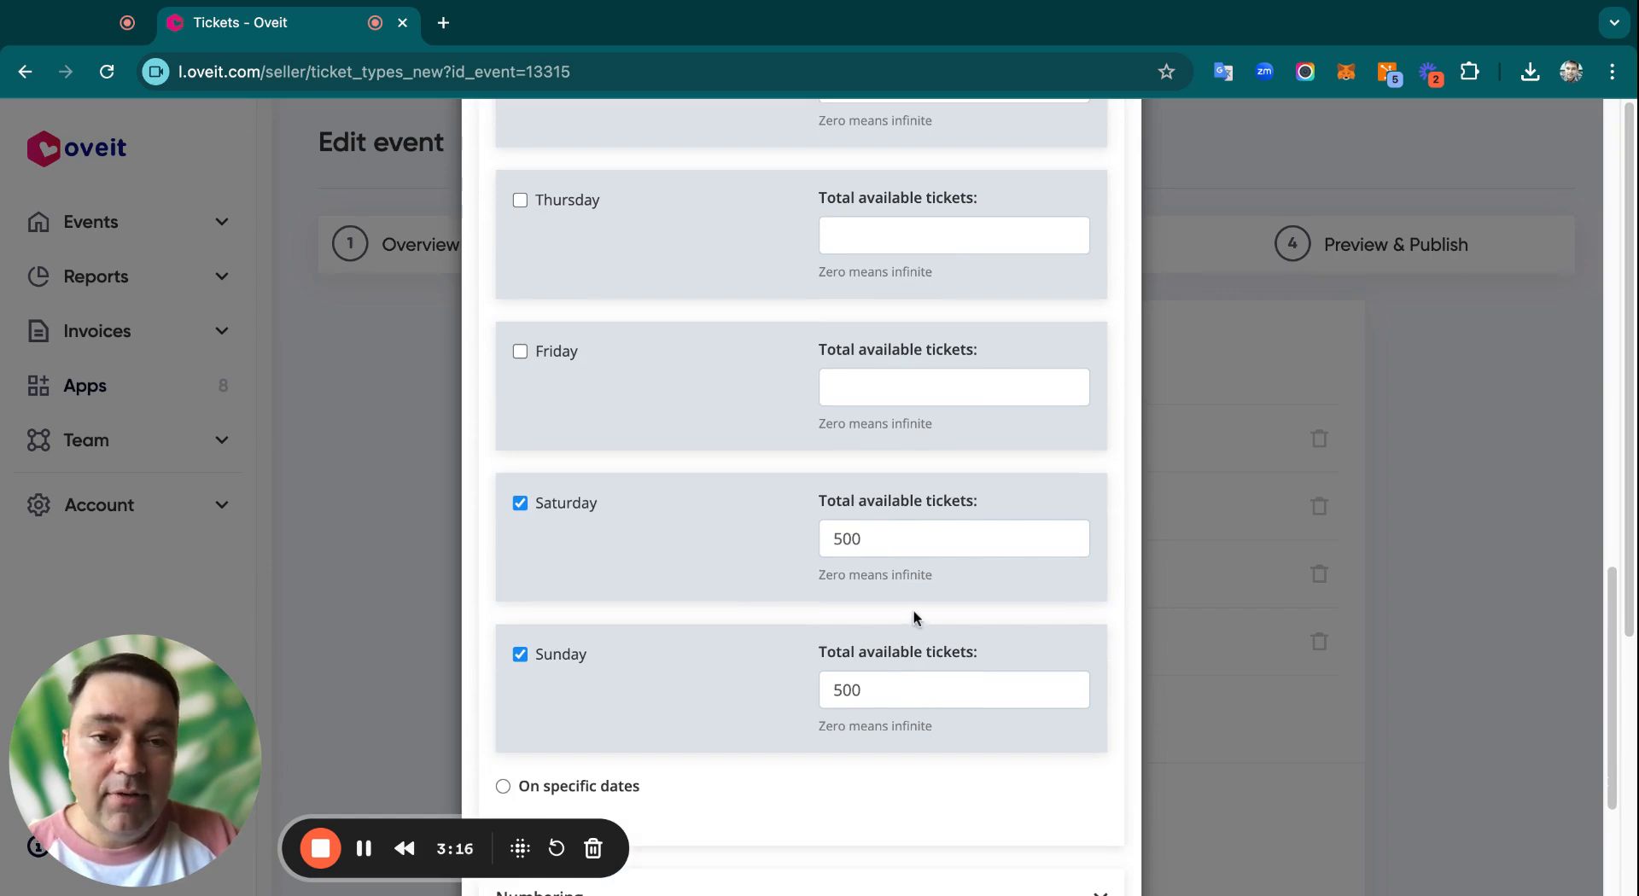
click(1196, 527)
scroll(1015, 646, down, 5)
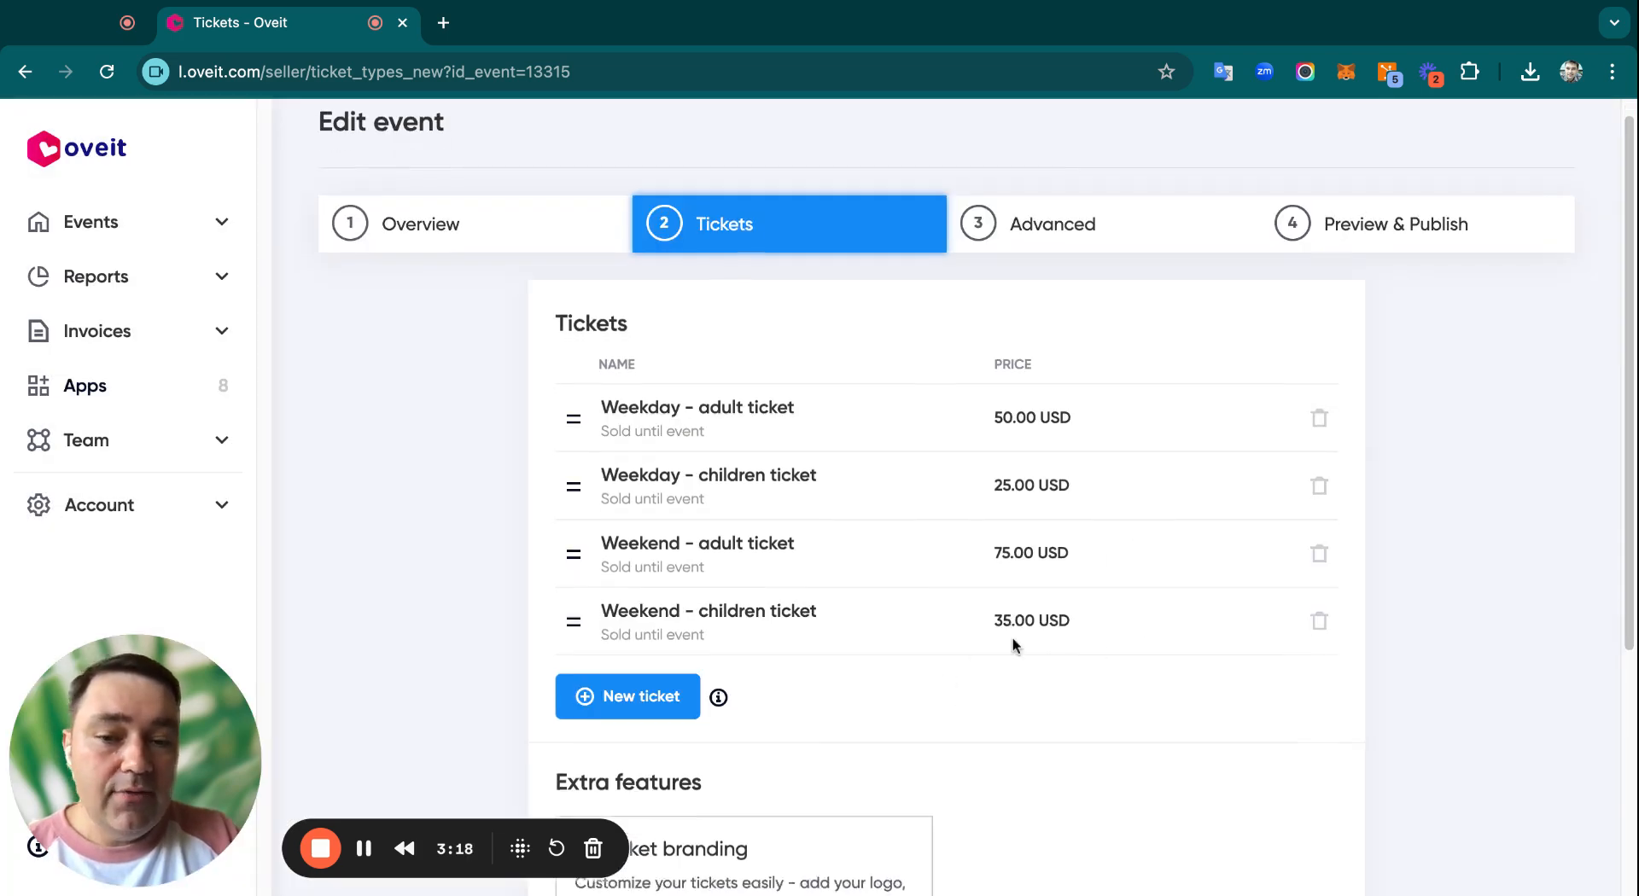
scroll(1011, 635, up, 5)
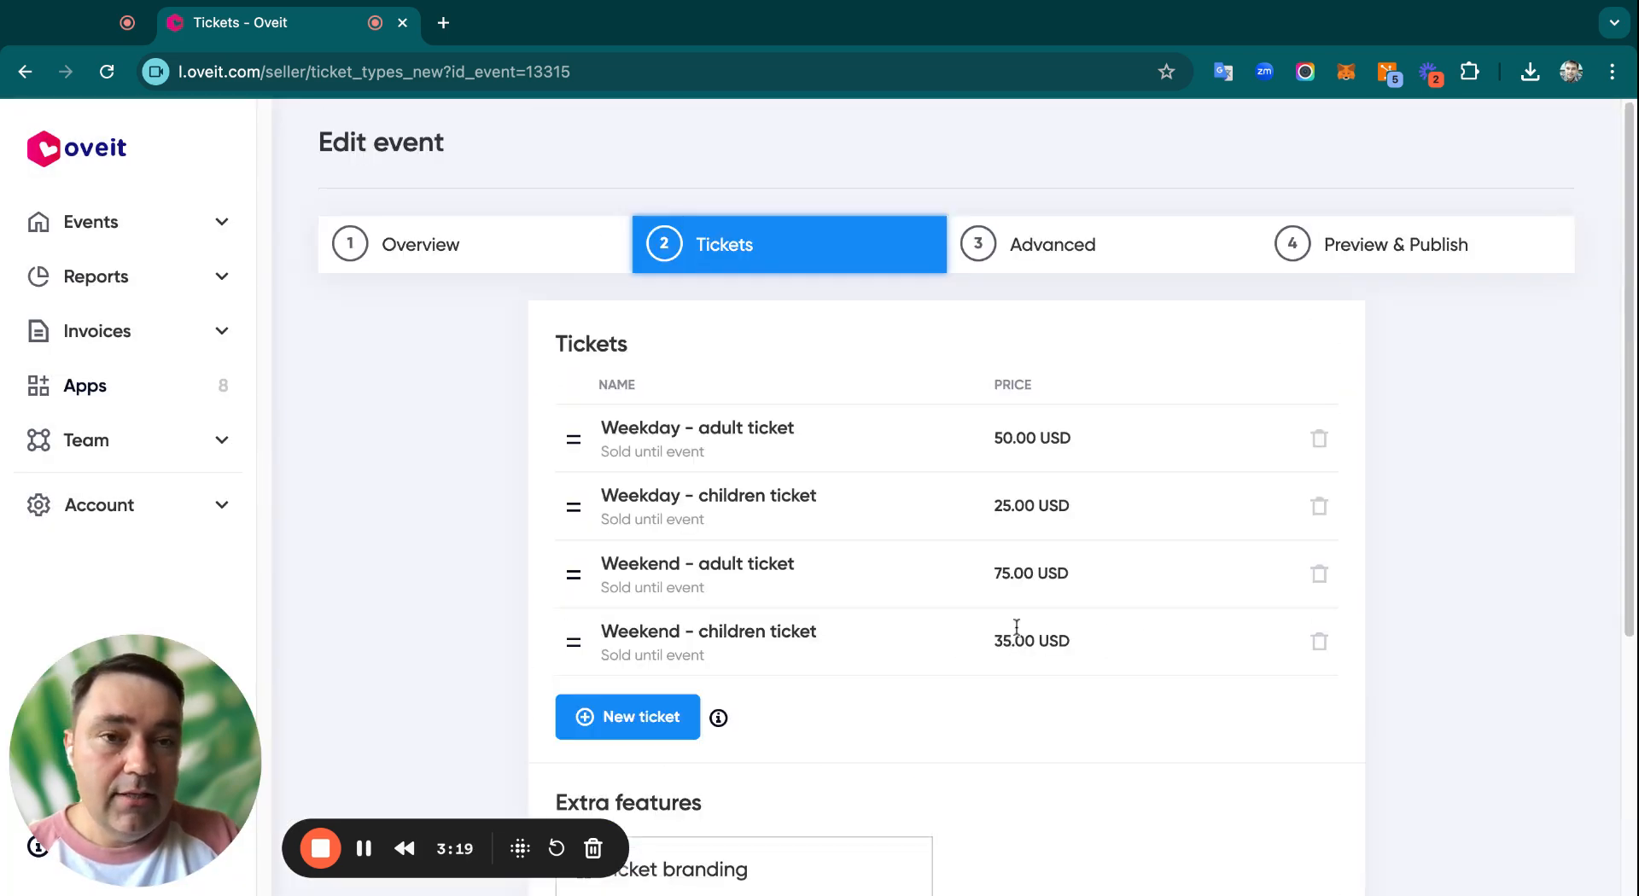
Preview the event and check the tickets offered on Monday, September 2, 2024
click(1354, 256)
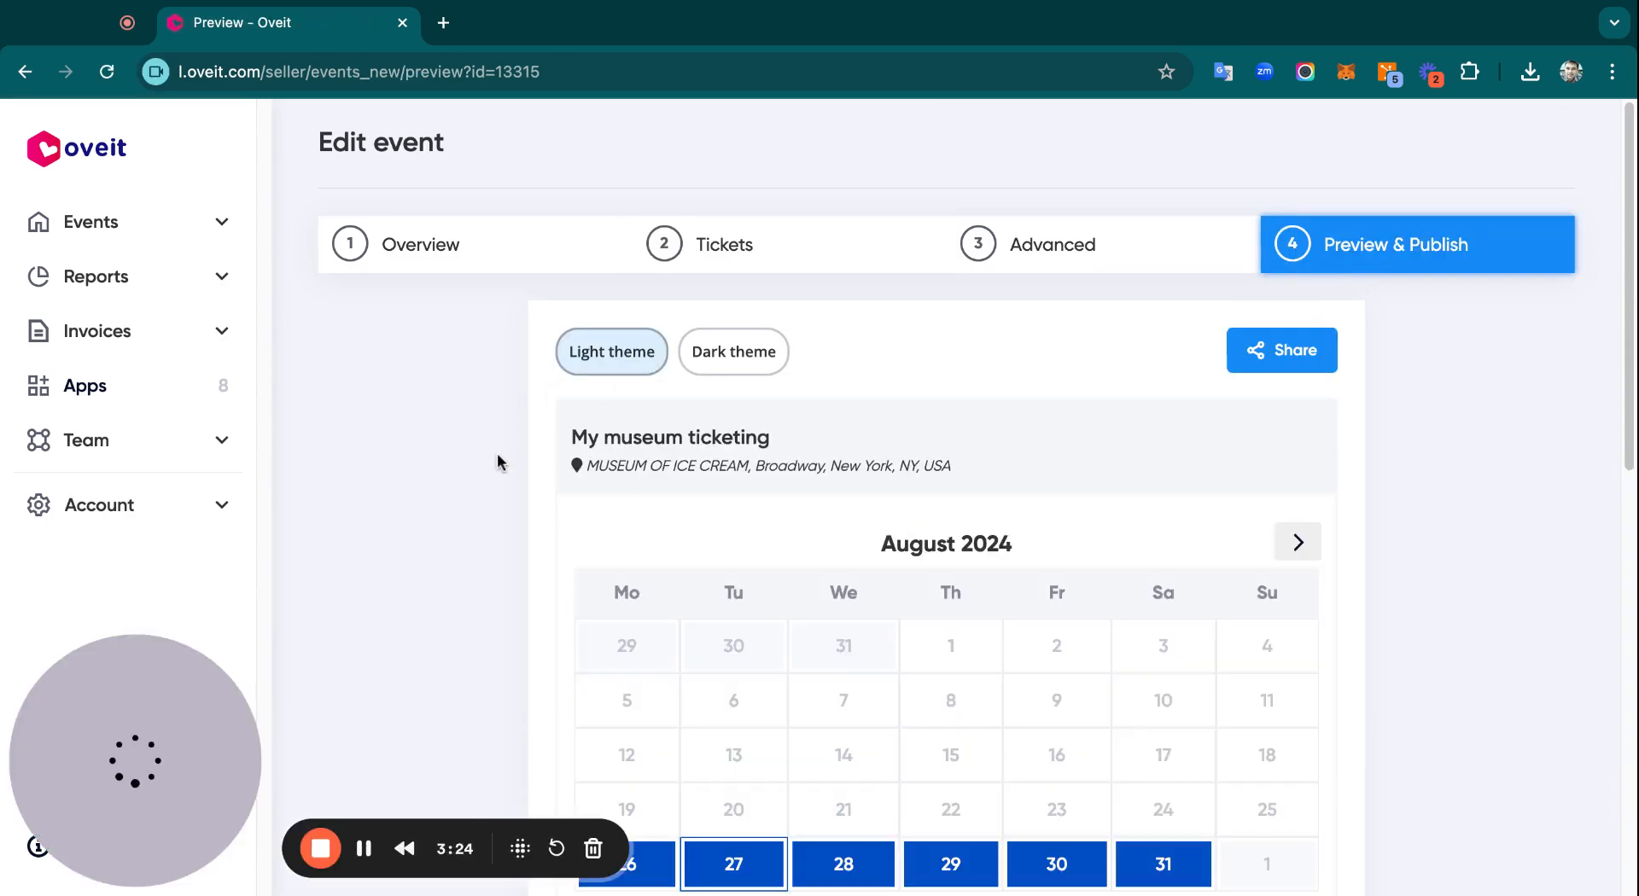
scroll(496, 453, down, 5)
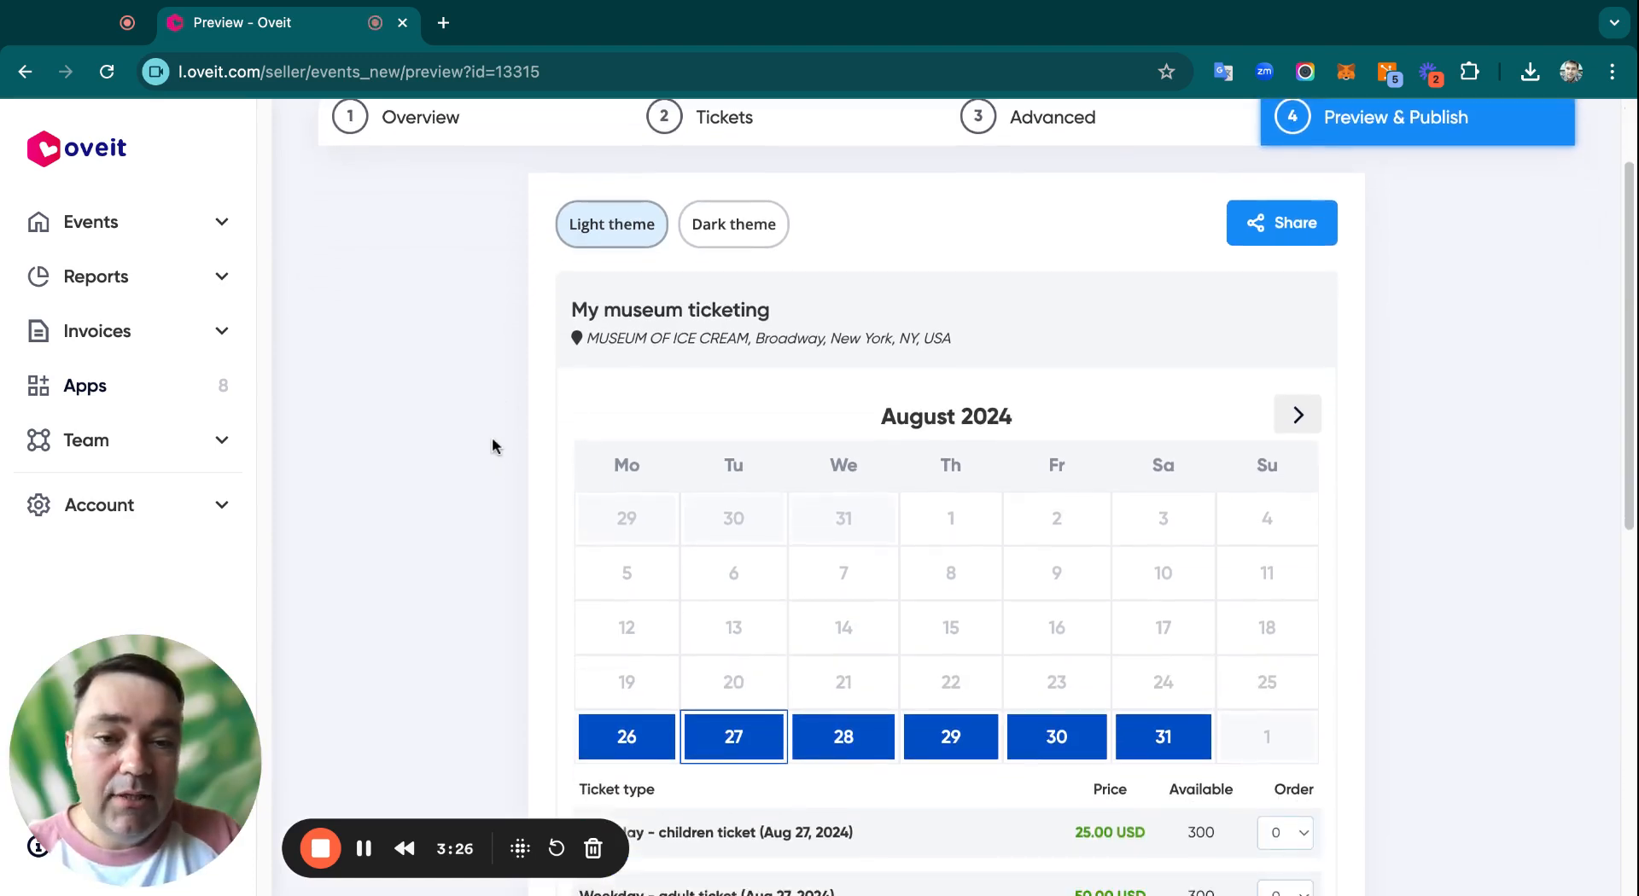
scroll(772, 366, down, 2)
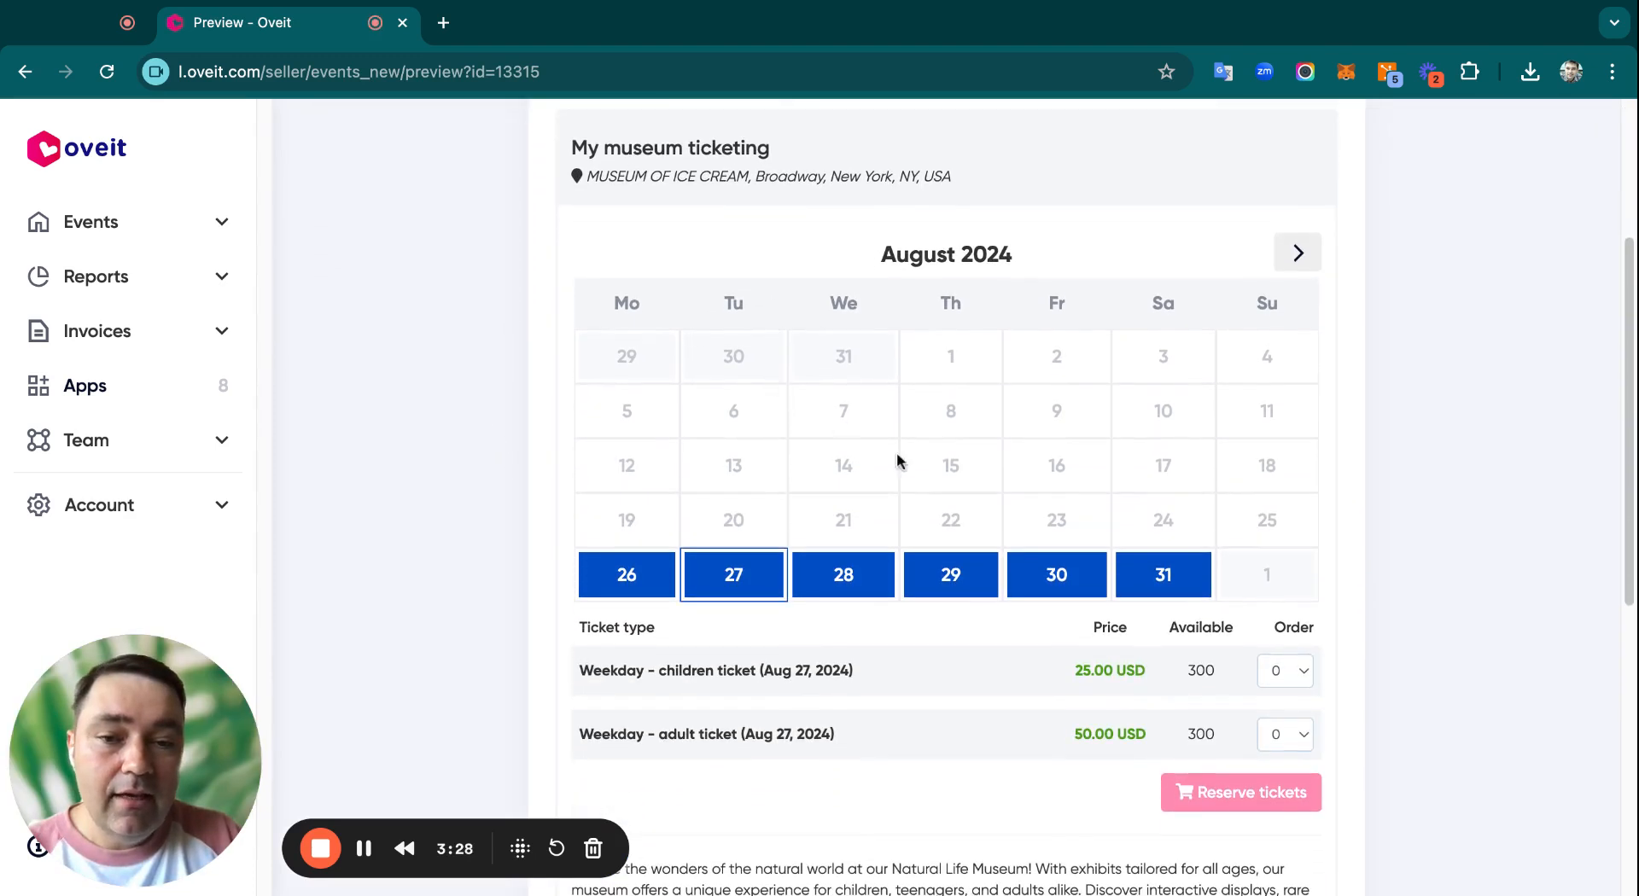
click(1297, 253)
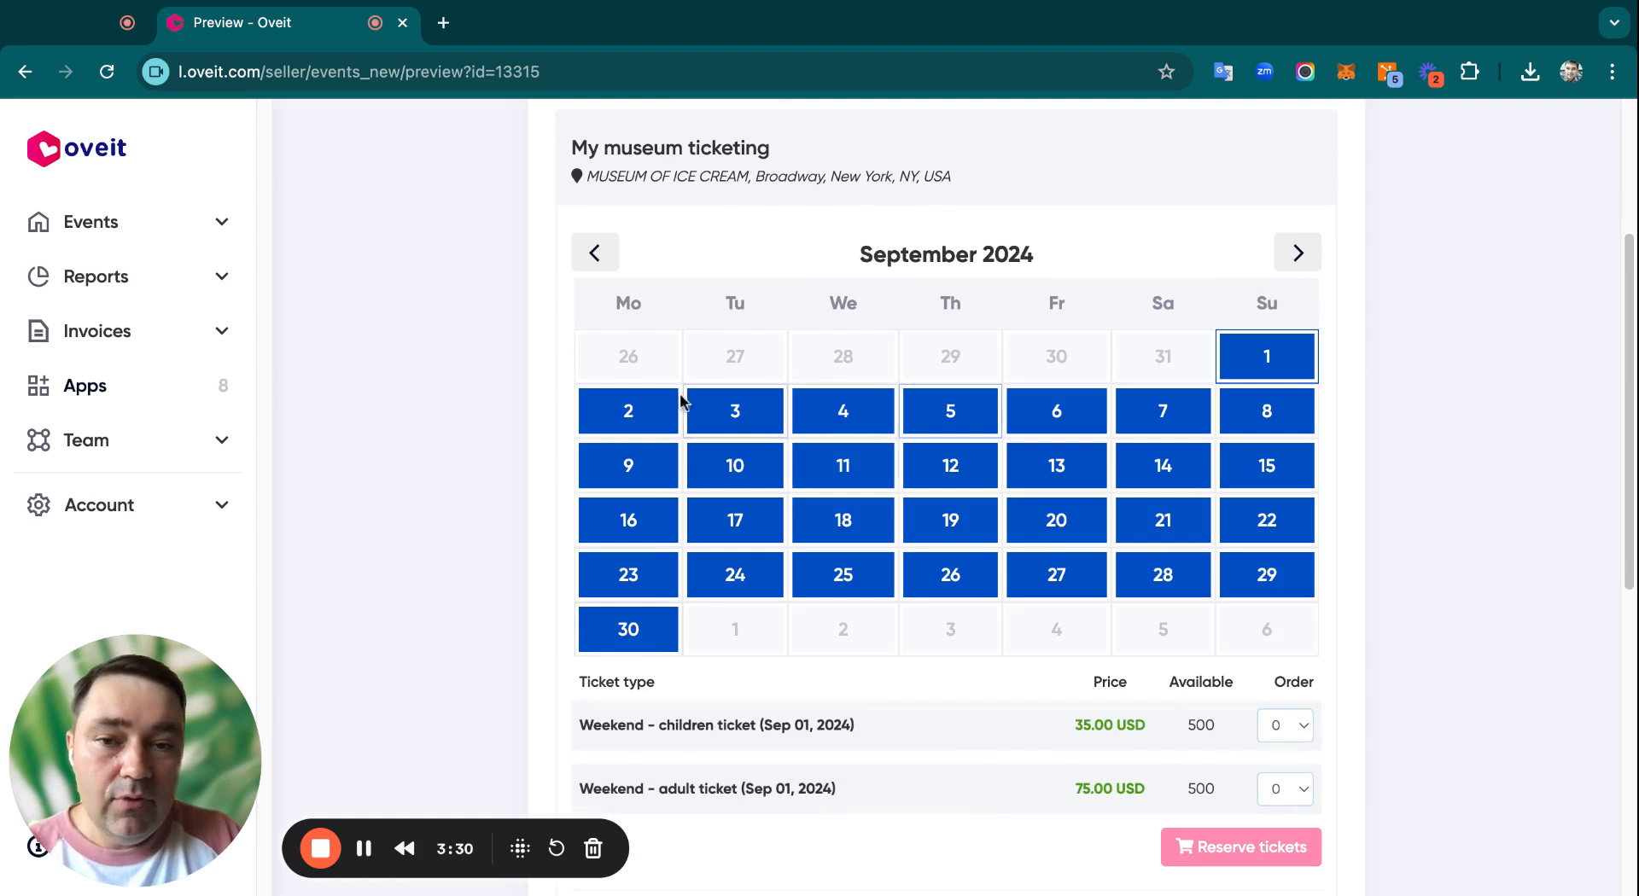
click(646, 430)
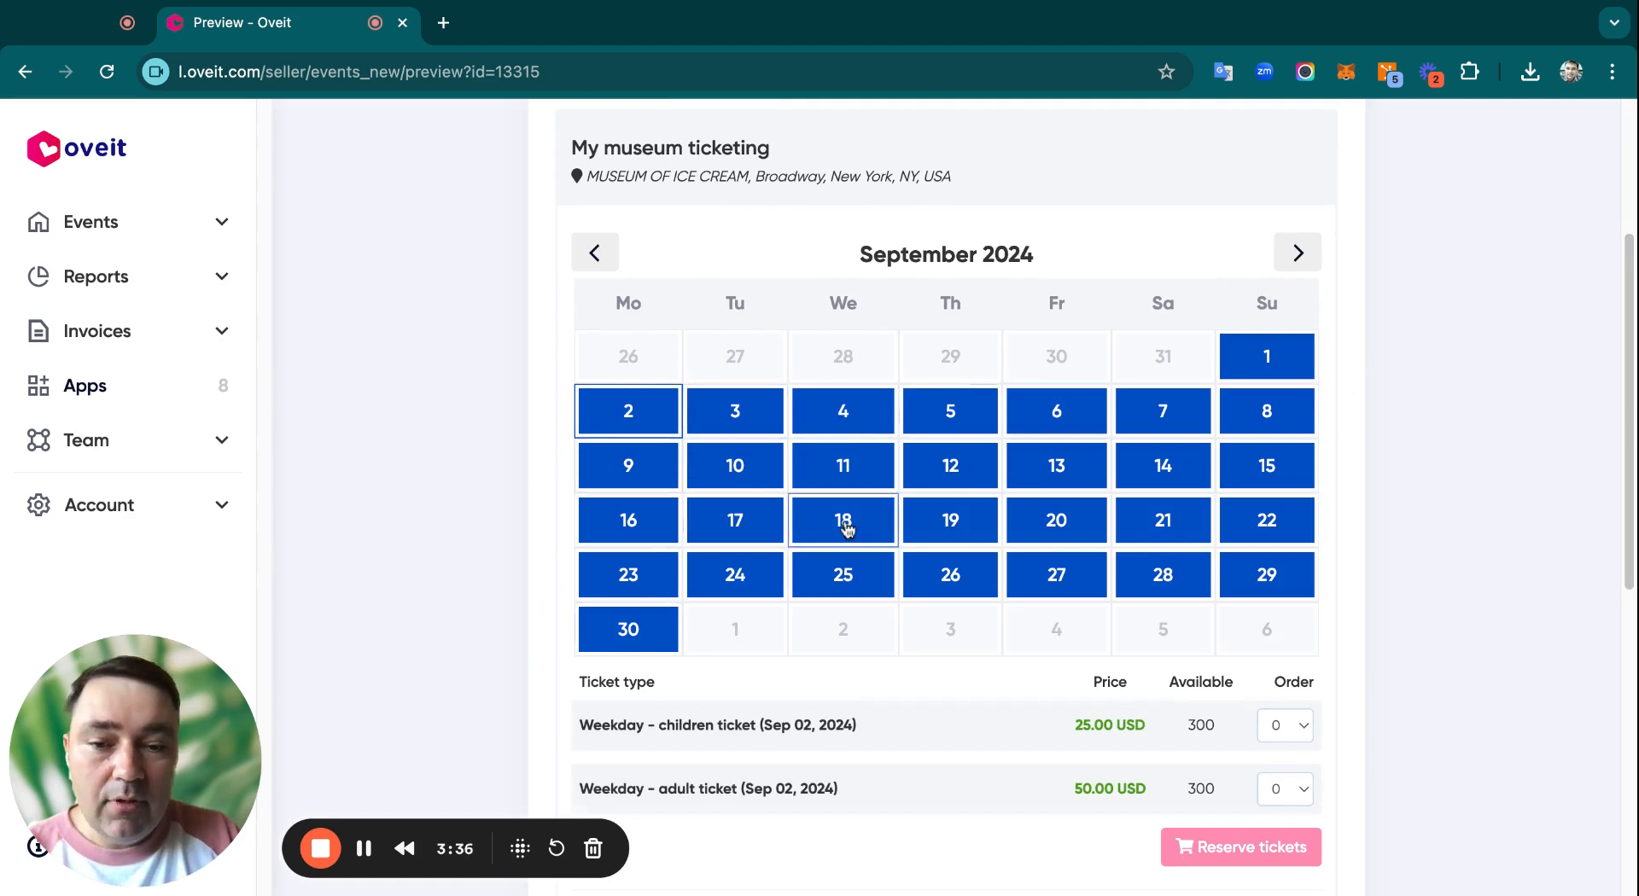
scroll(849, 523, down, 1)
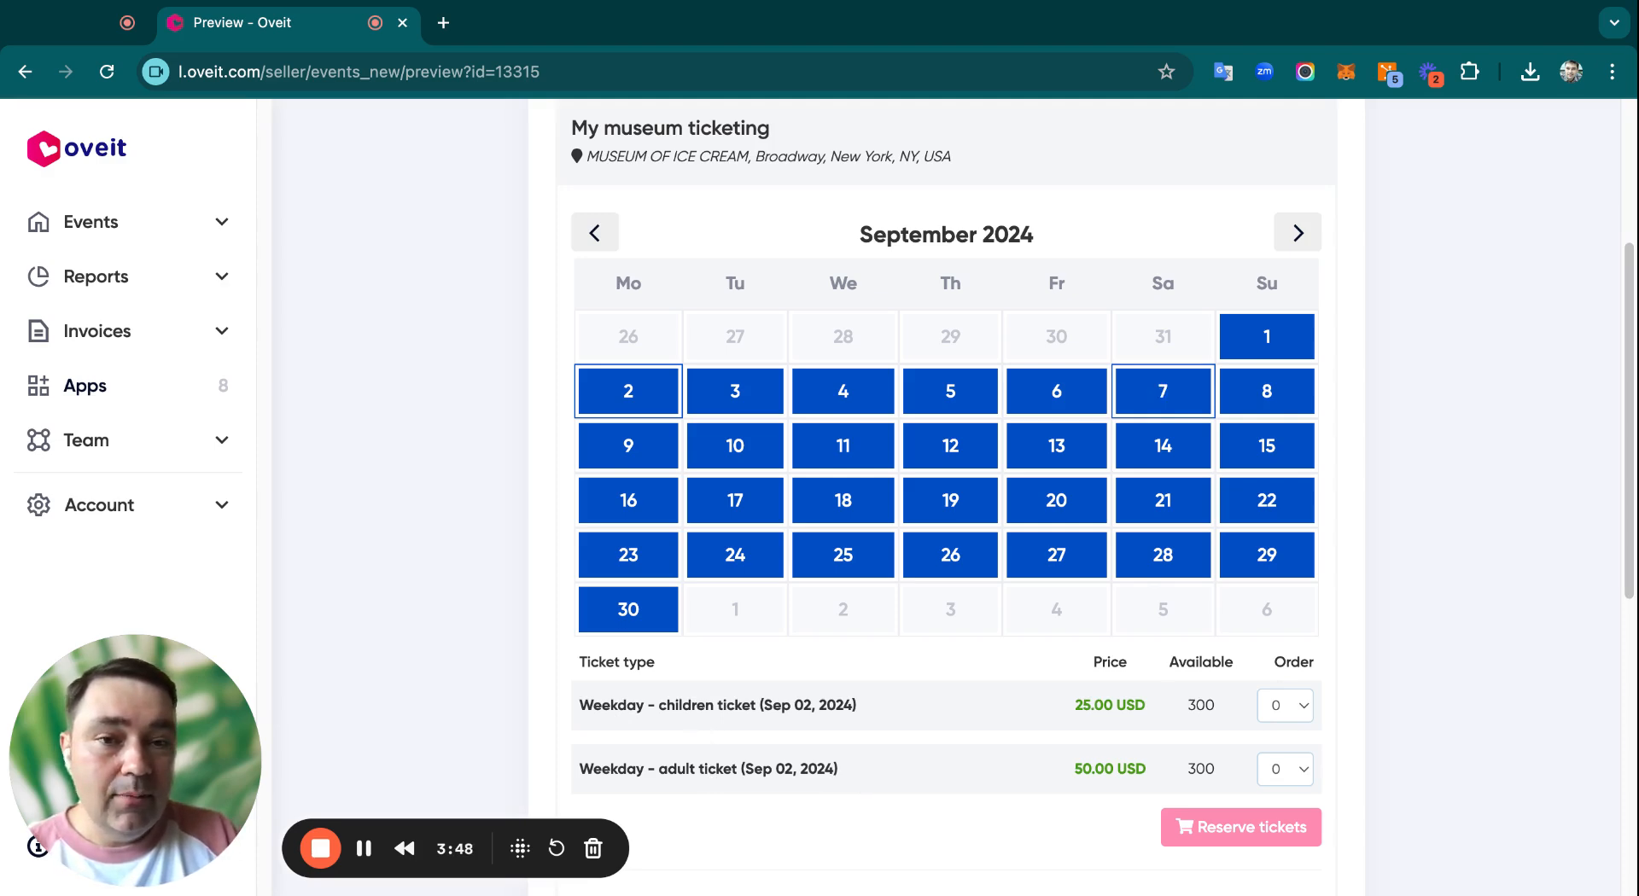
Check the tickets offered on Saturday, September 7, 2024 in the event preview
click(1163, 391)
scroll(1097, 577, down, 3)
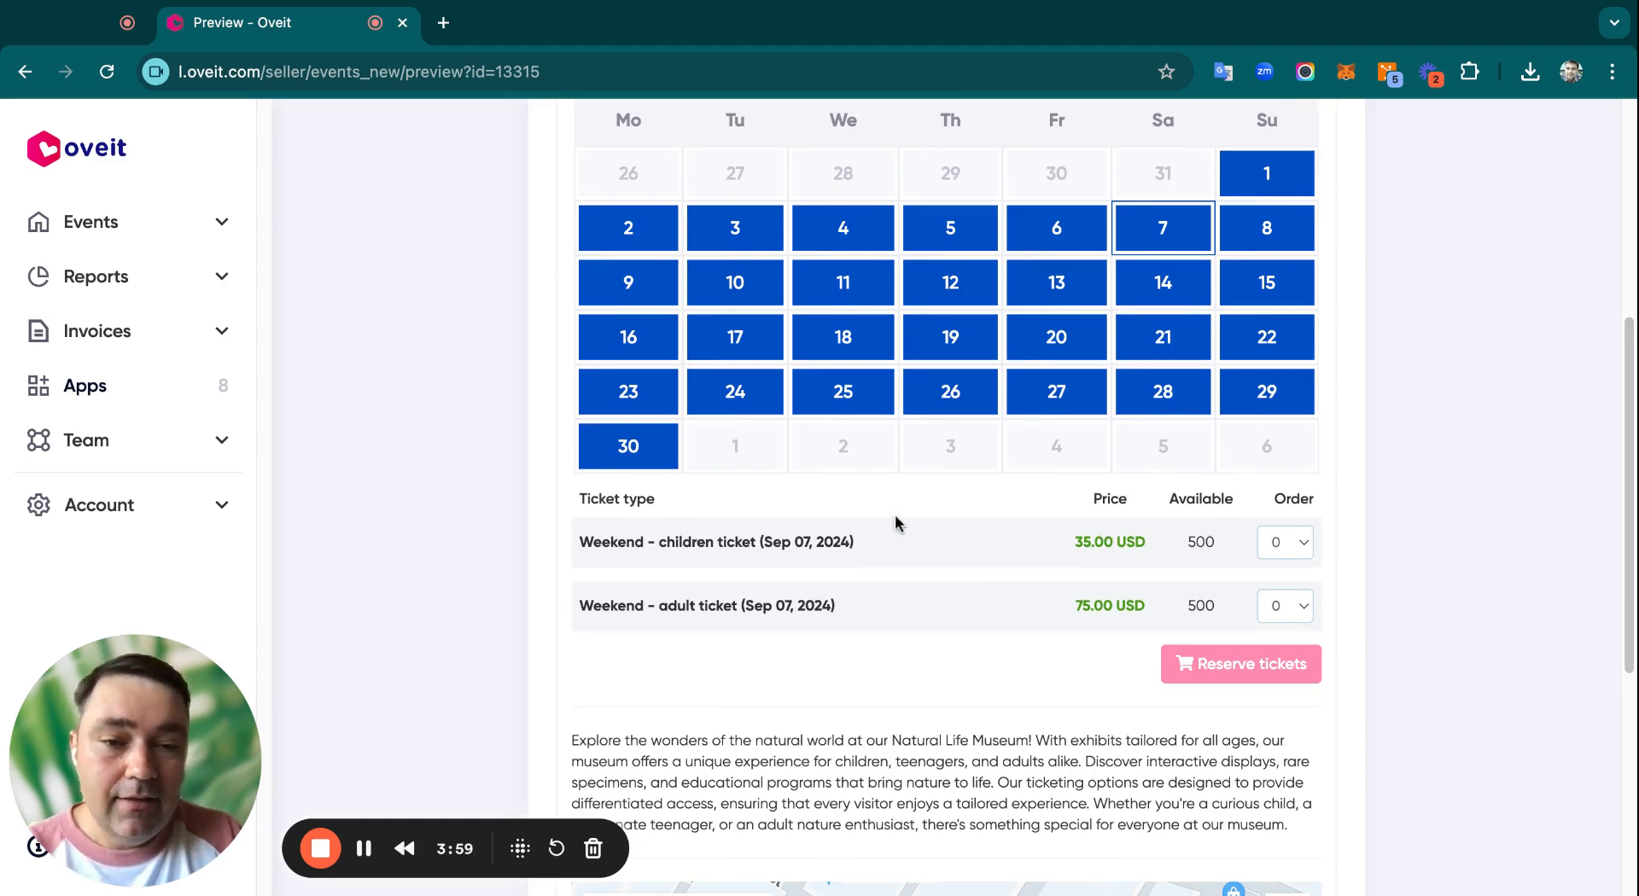
scroll(908, 499, up, 3)
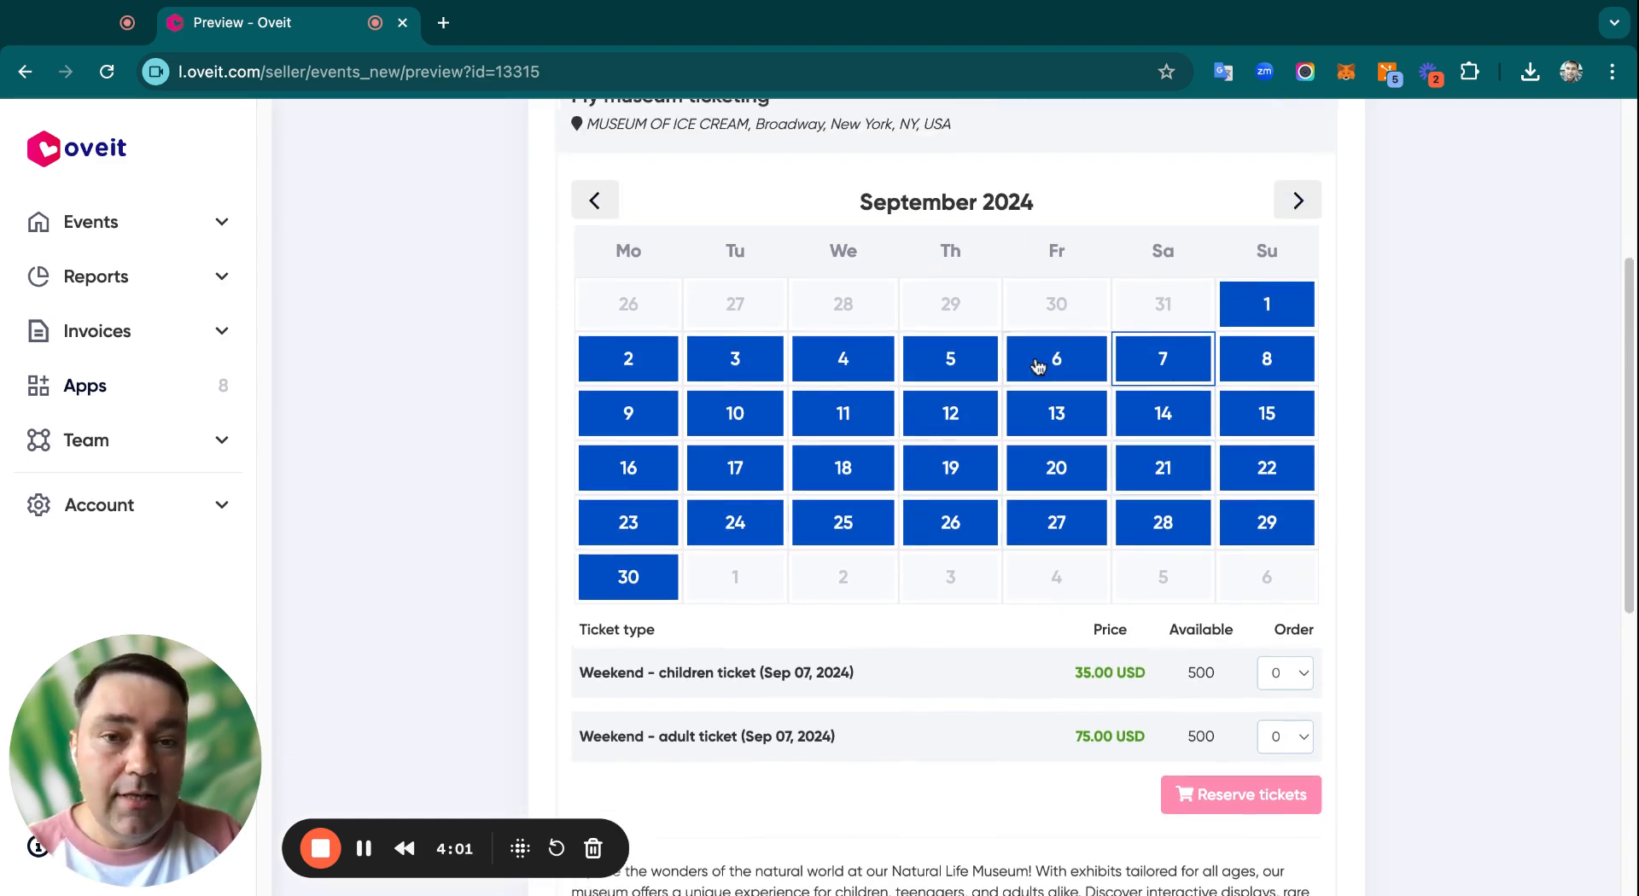
scroll(1152, 362, up, 3)
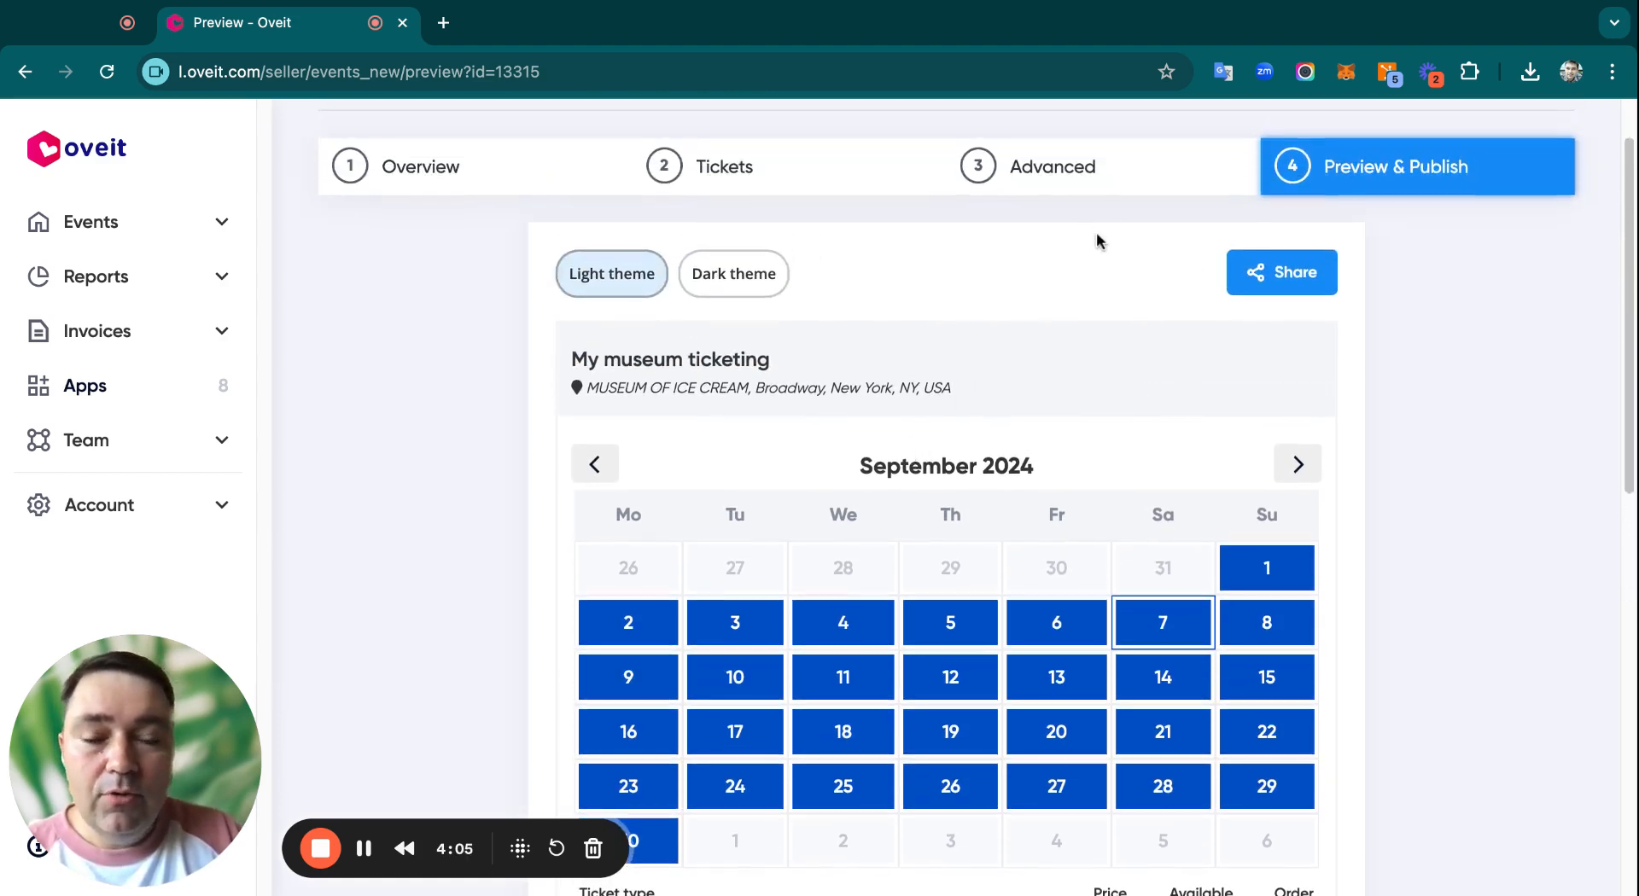
View the event's sharing link and embed code, and close the sharing options
click(1281, 278)
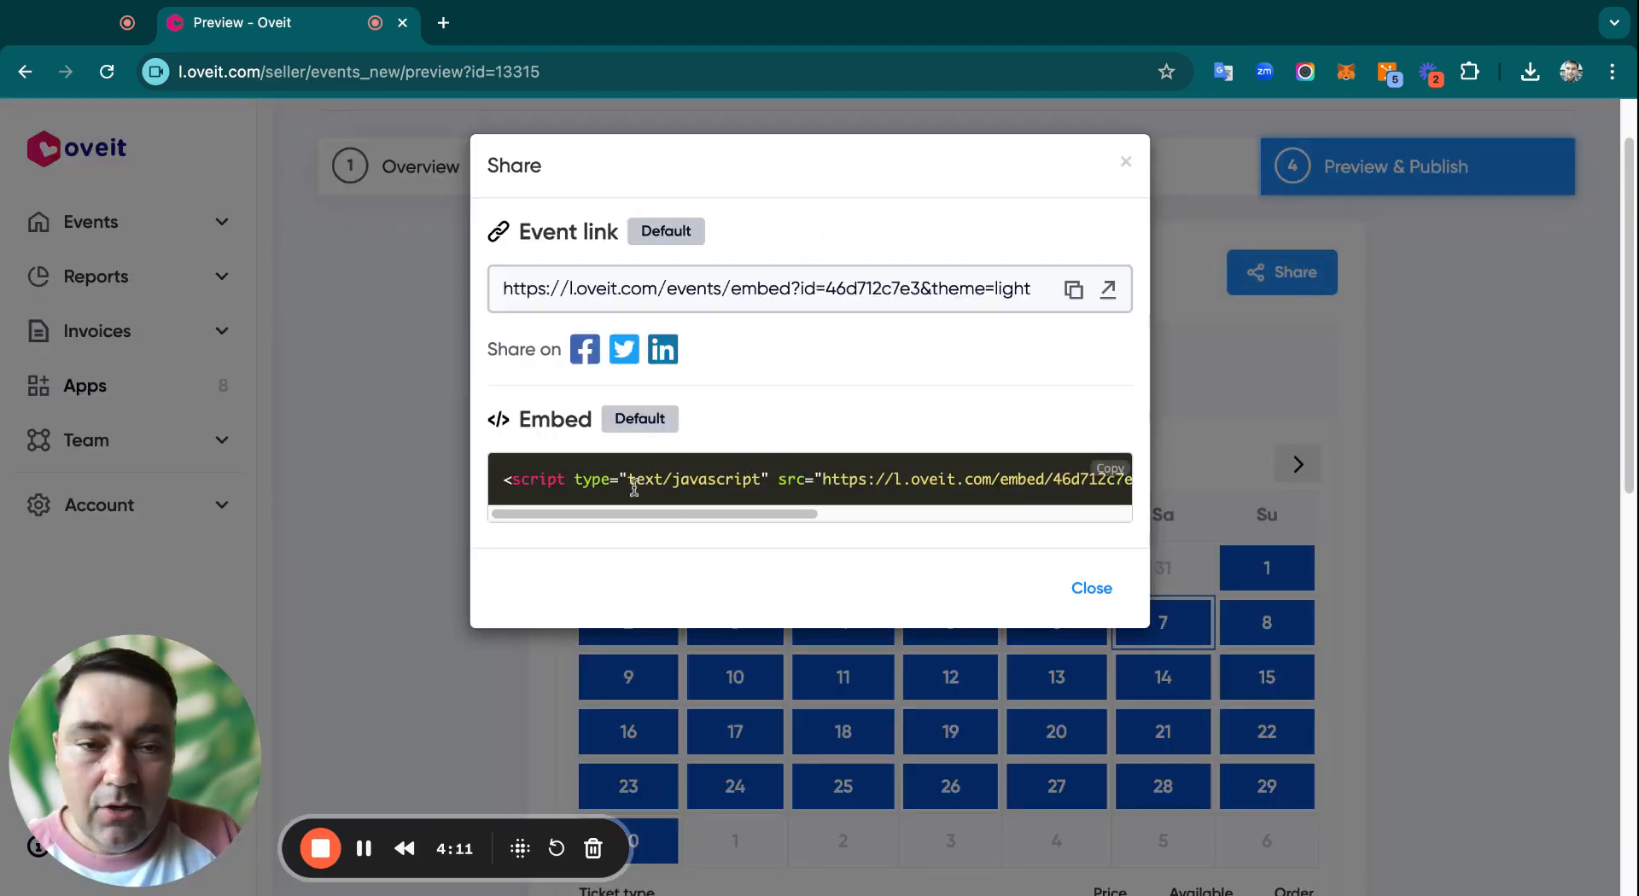
click(1125, 167)
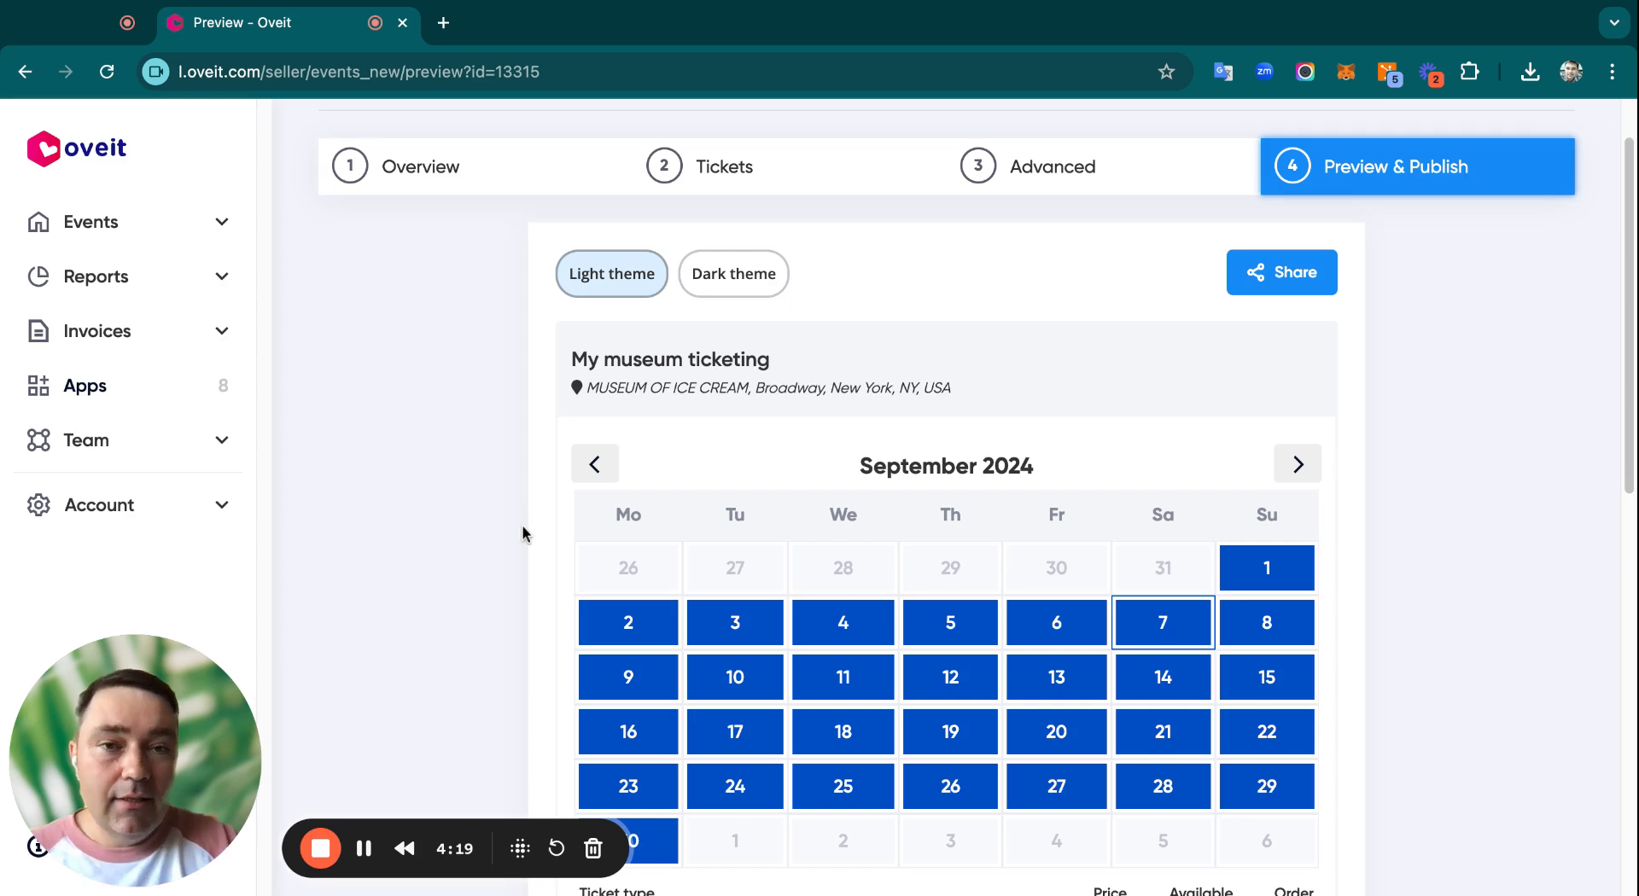
Open the Box Office page and examine the ticket generation form, including its optional email address field
click(186, 224)
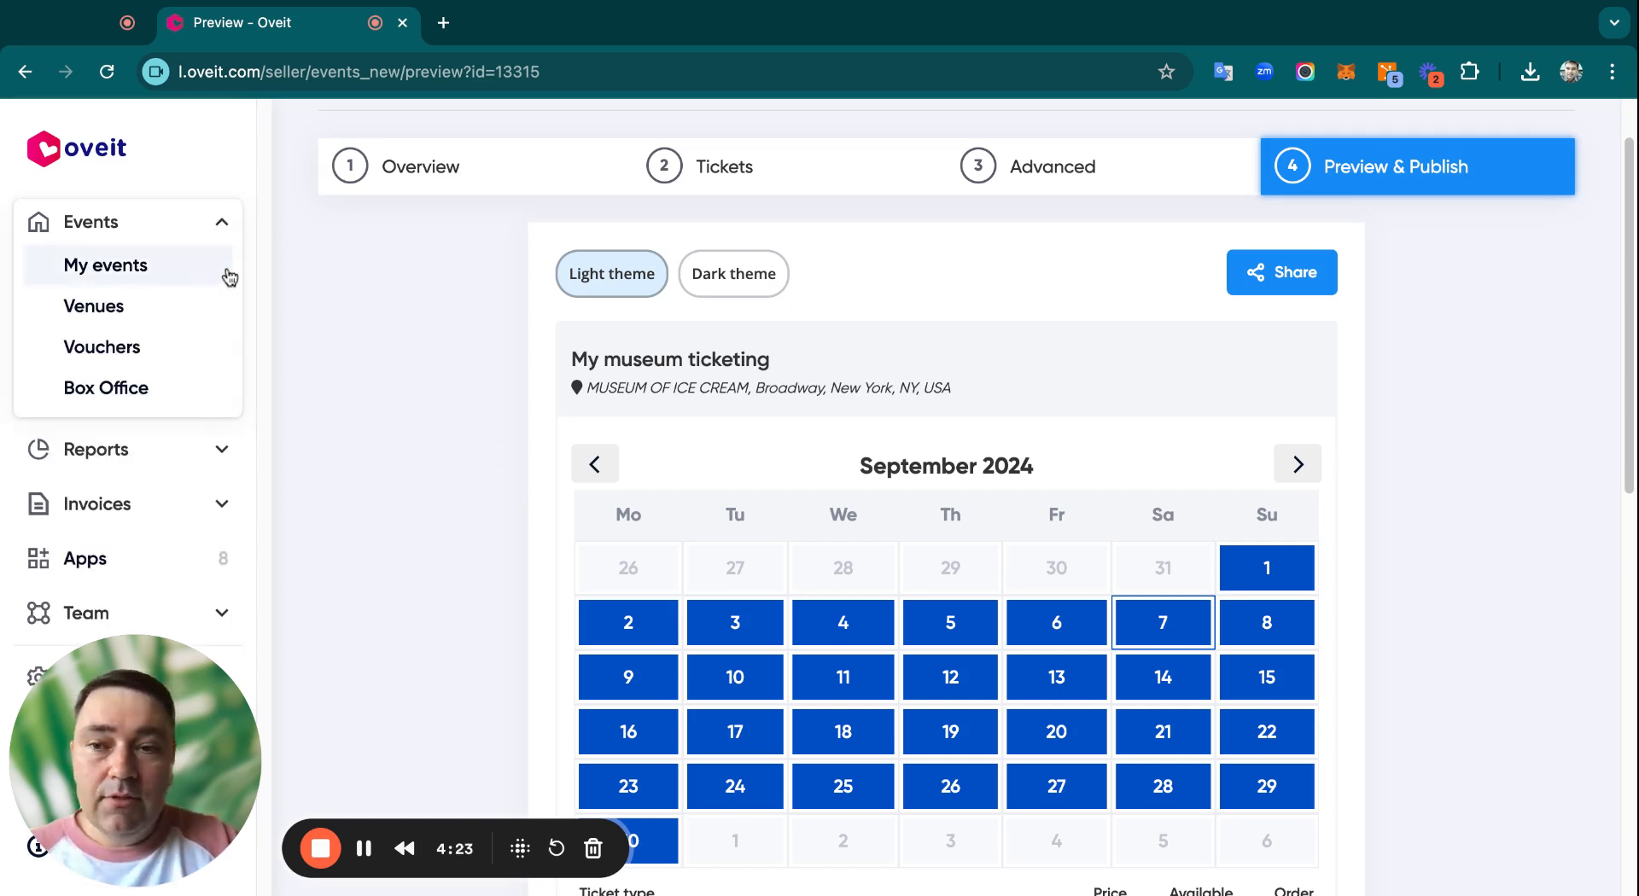
click(109, 393)
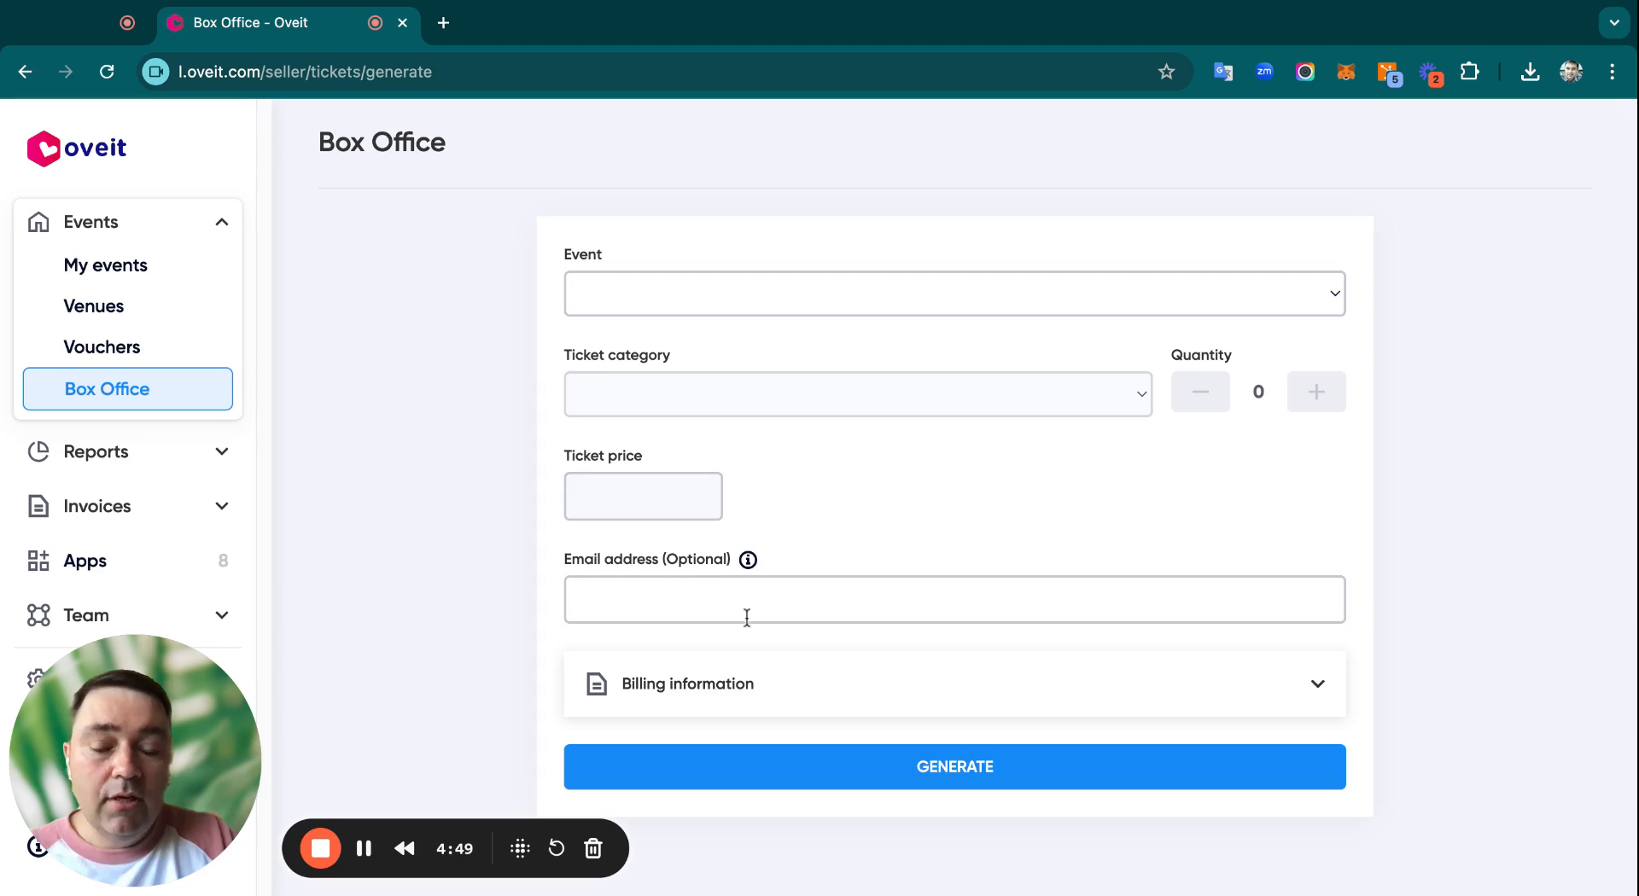
click(774, 597)
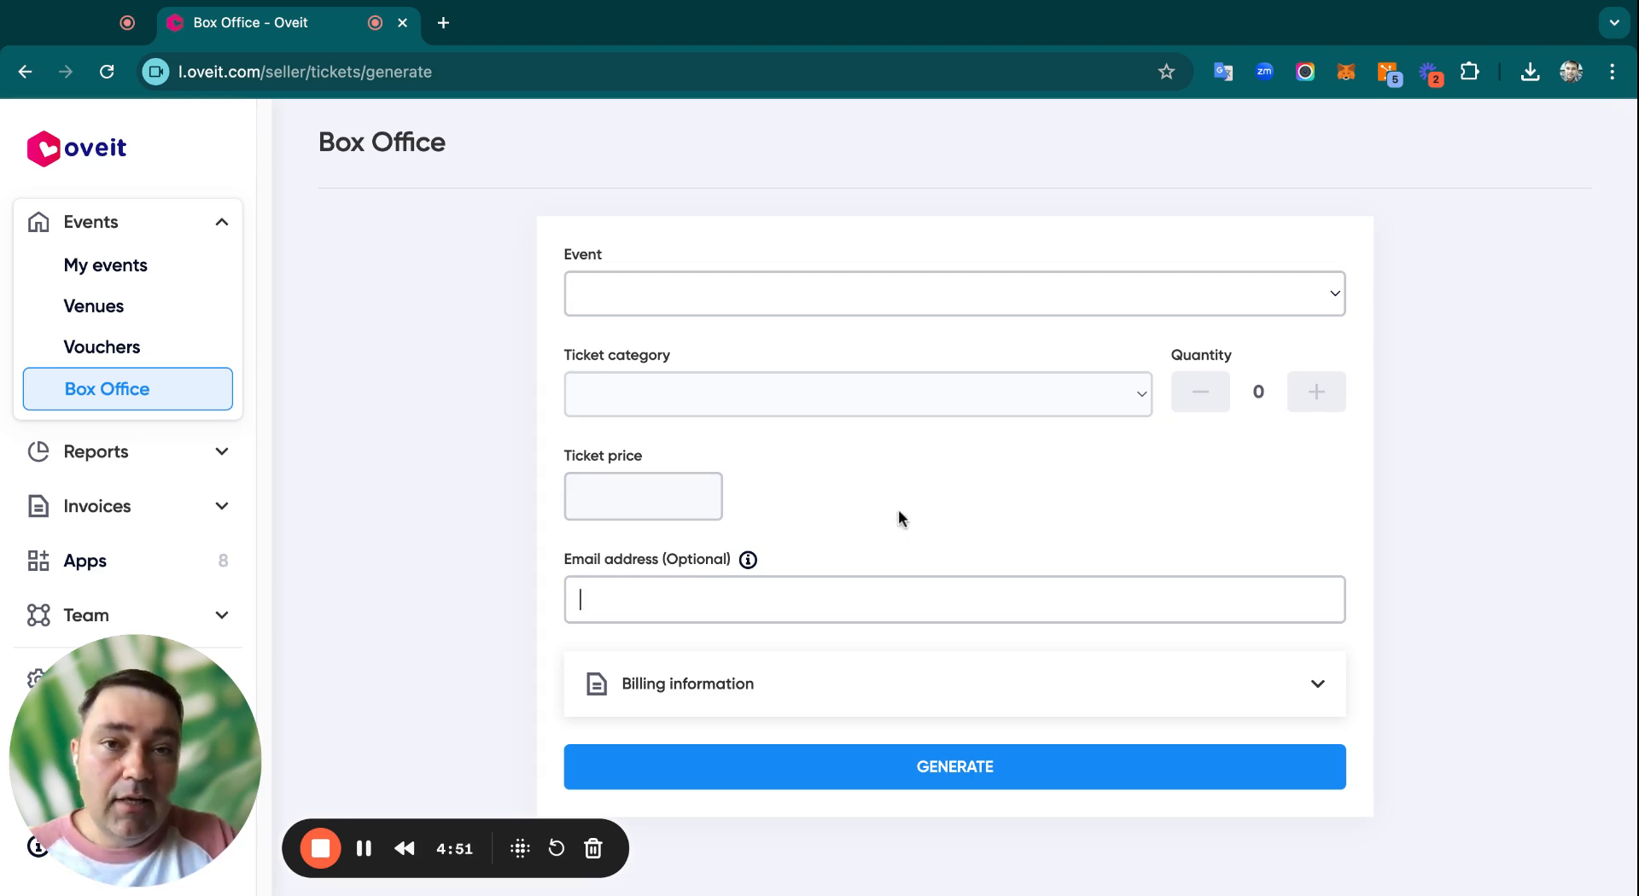
View the billing information fields in the Box Office form, and collapse that section again
click(954, 690)
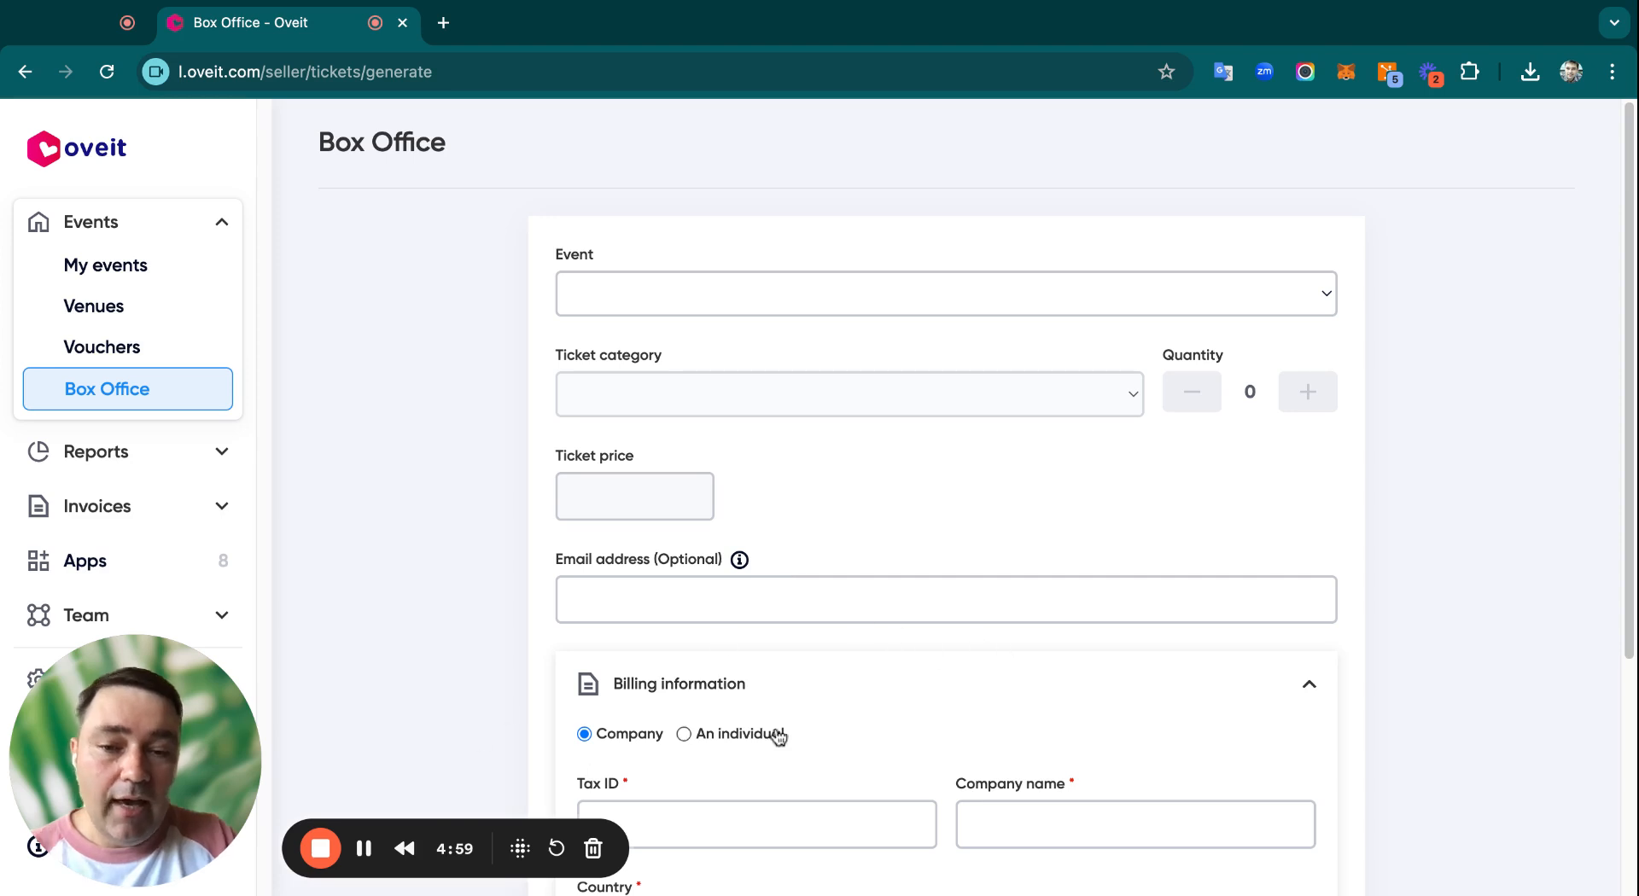
click(882, 688)
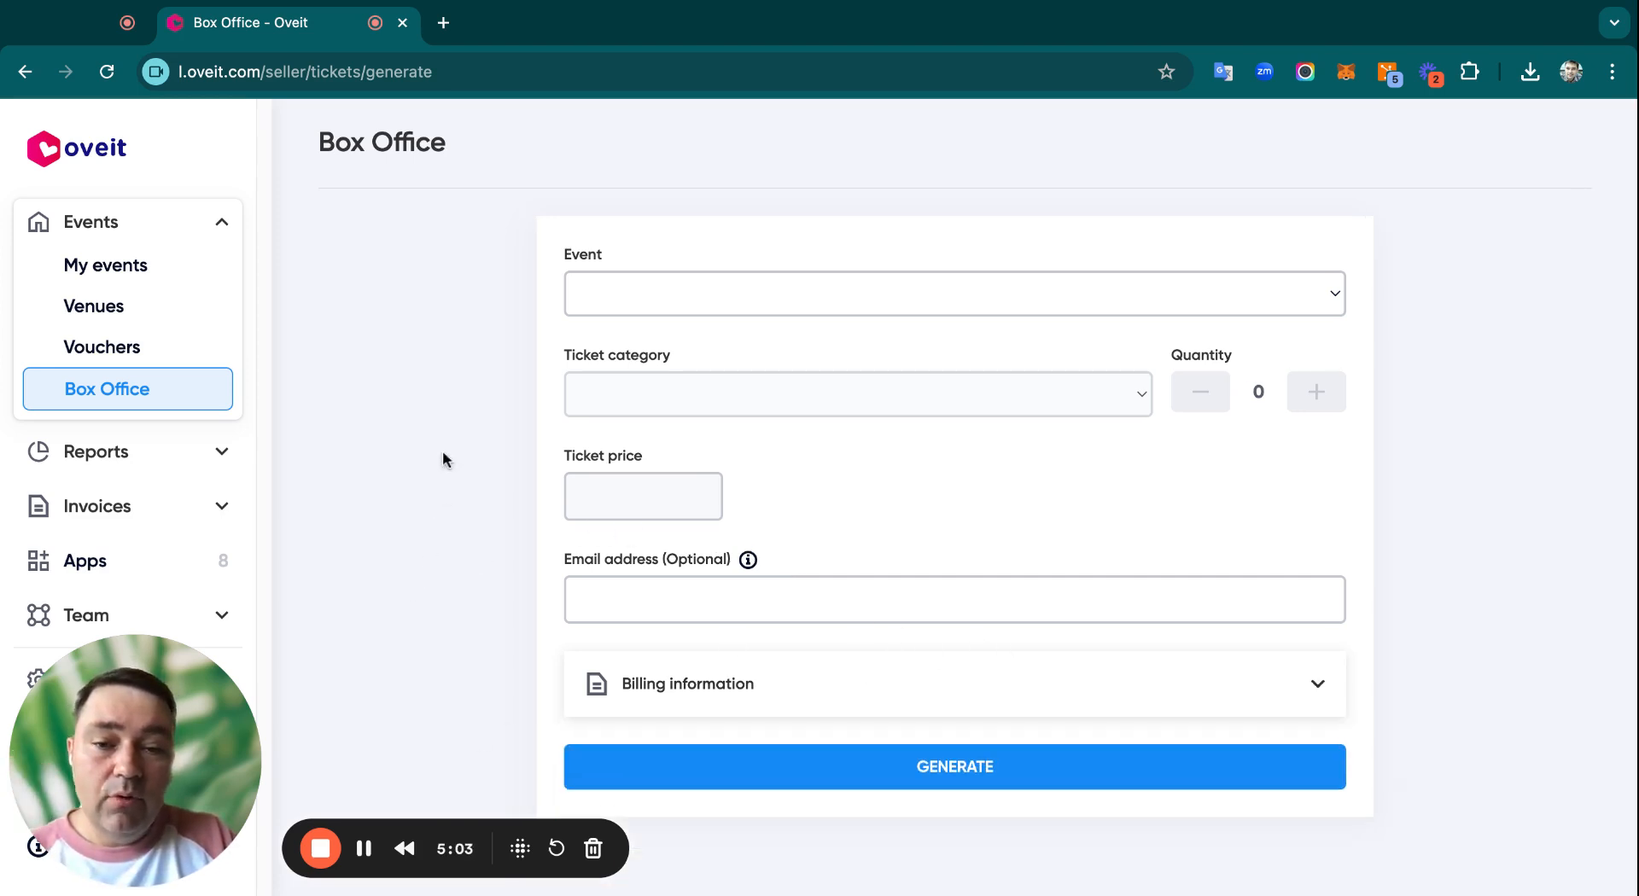
click(954, 767)
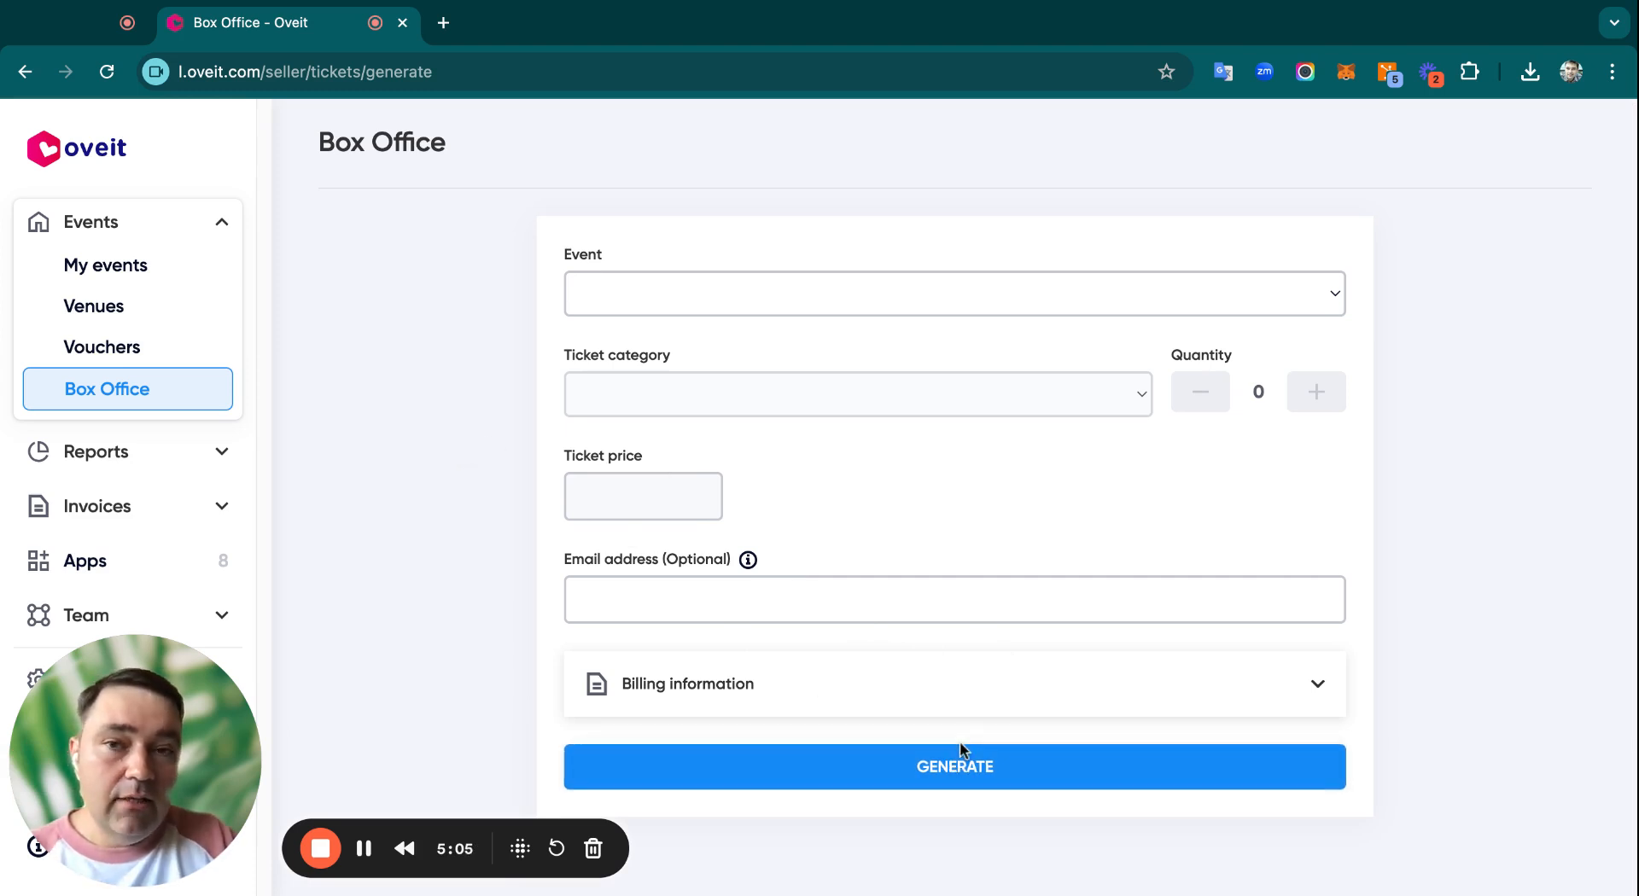